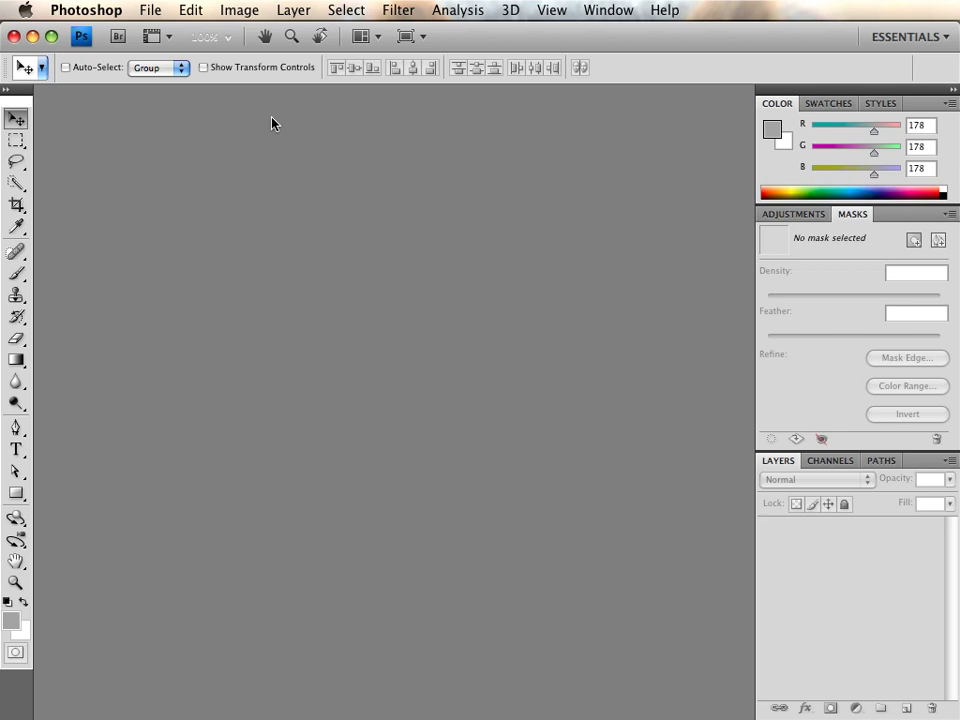
In Color Settings, enable all three profile mismatch and missing-profile warnings and set RGB to Adobe RGB (1998).
click(189, 8)
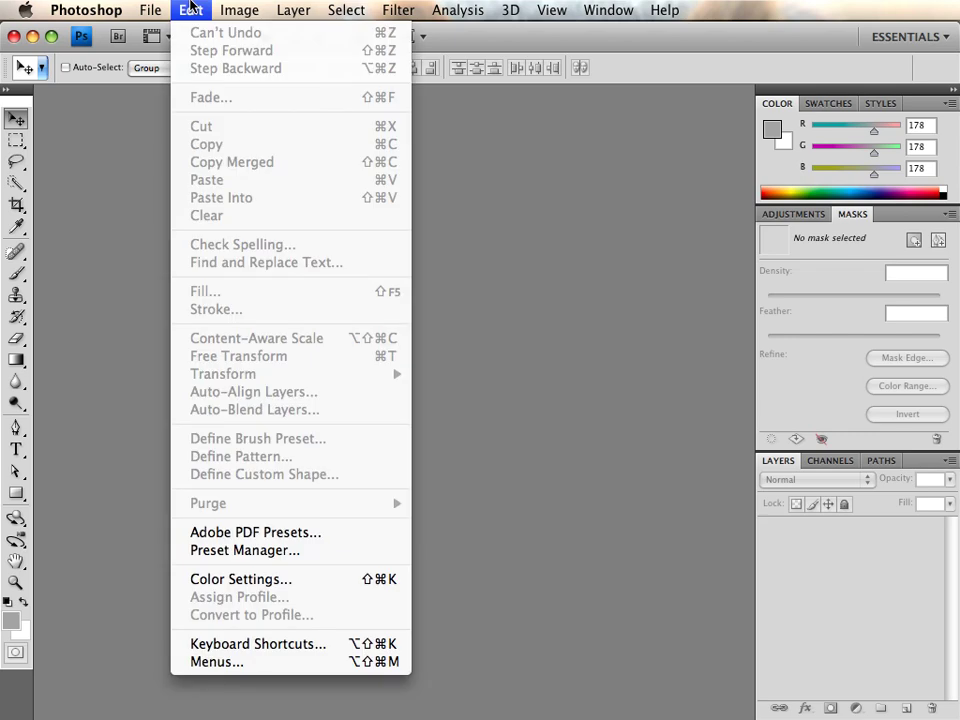
click(250, 580)
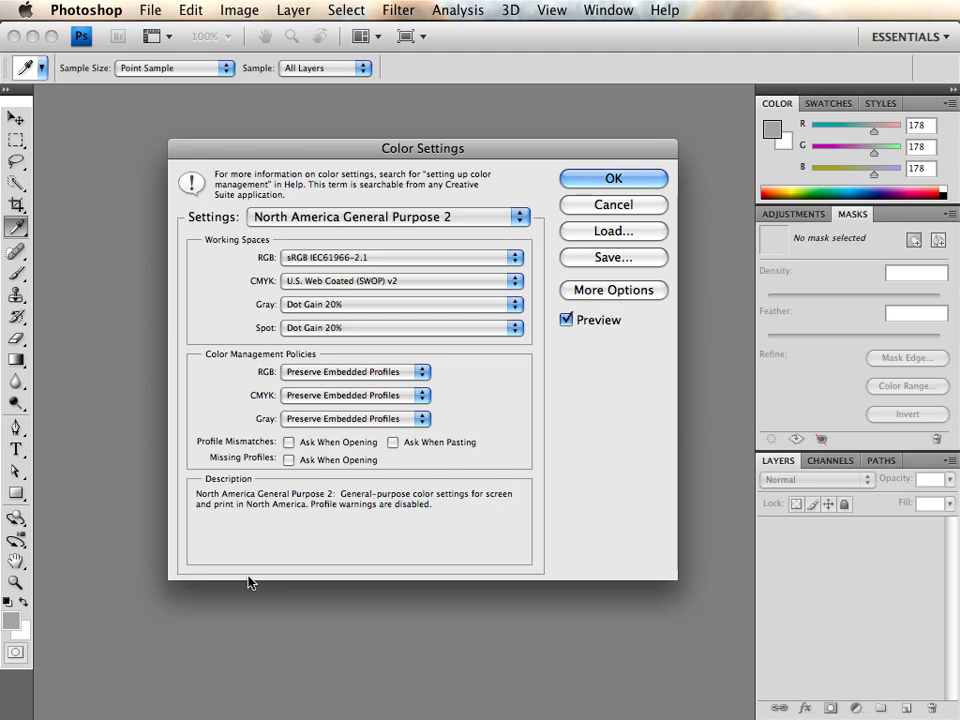
click(311, 462)
click(289, 442)
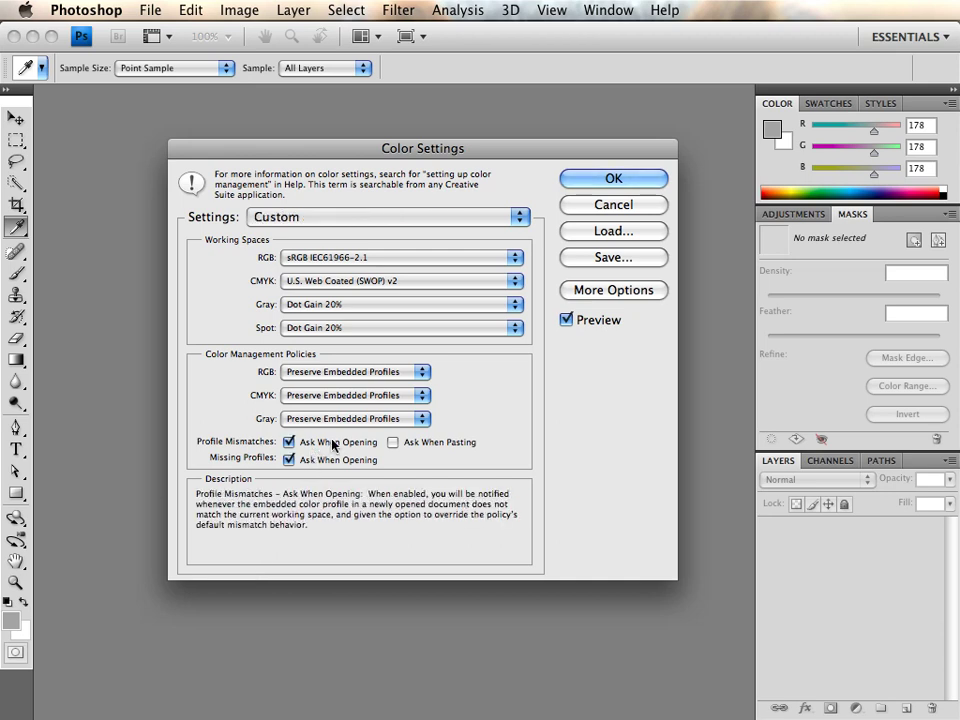
click(416, 445)
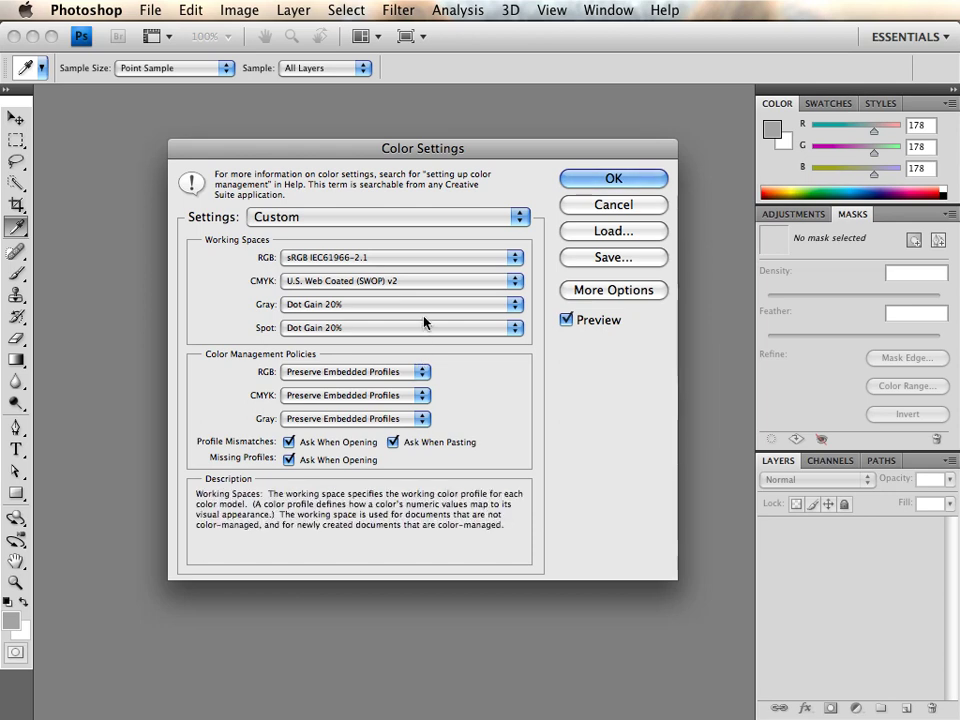
click(424, 259)
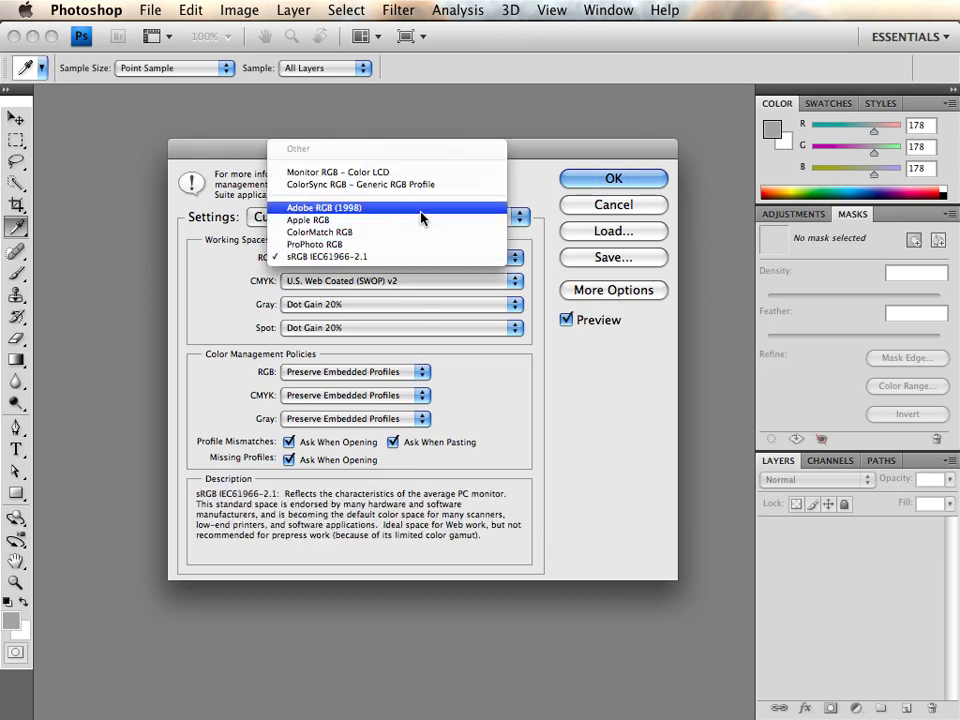
click(421, 210)
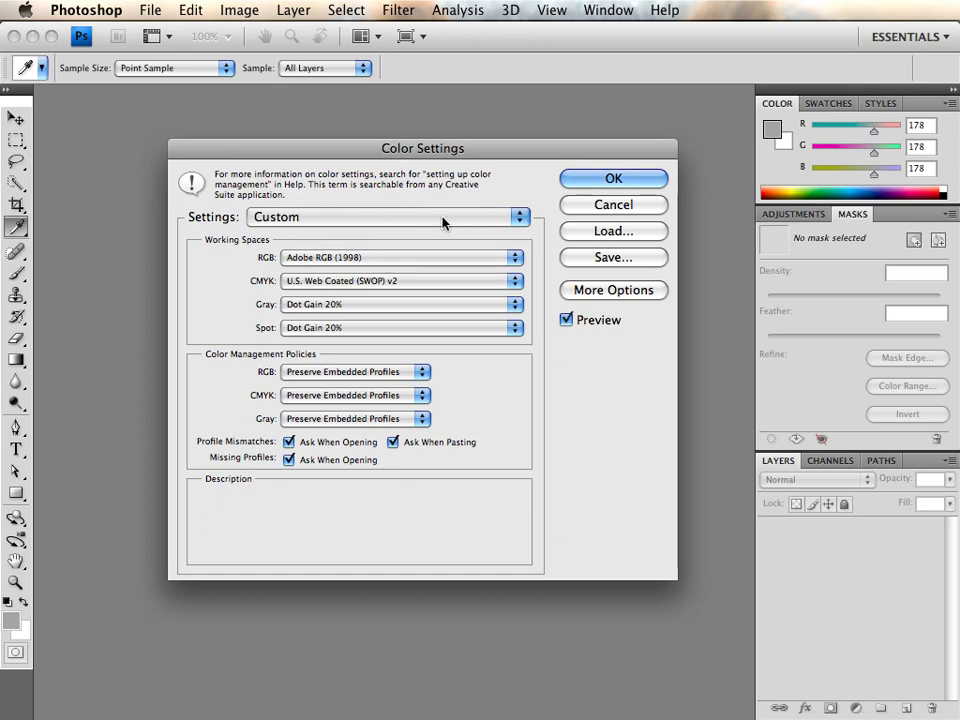
Save the custom settings as a named preset with an Adobe RGB working space comment, then apply them.
click(581, 259)
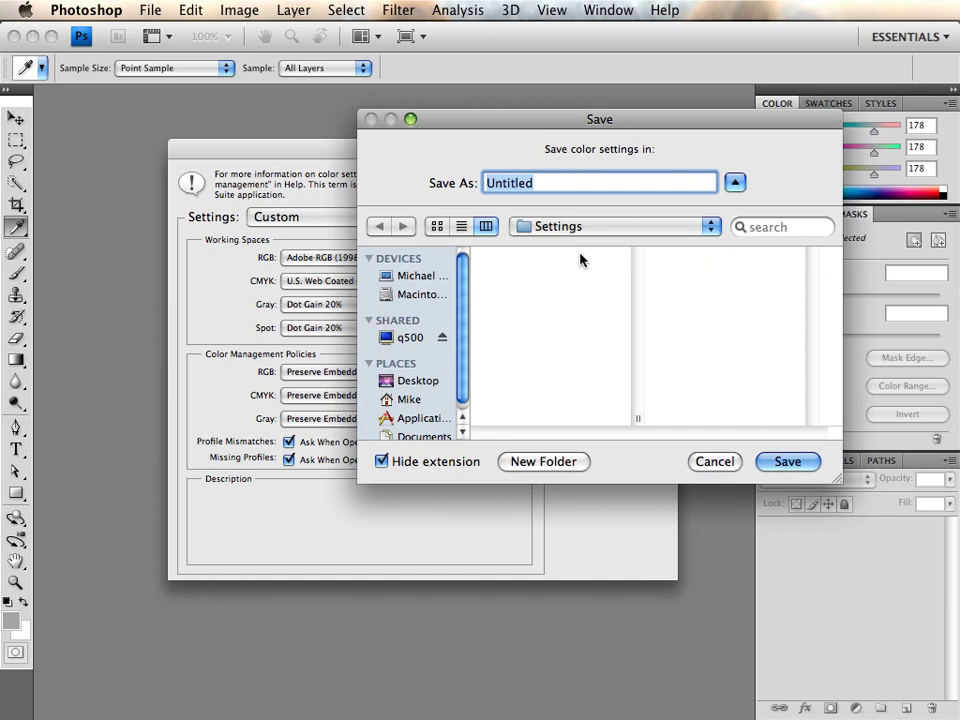
text(Mikes Col)
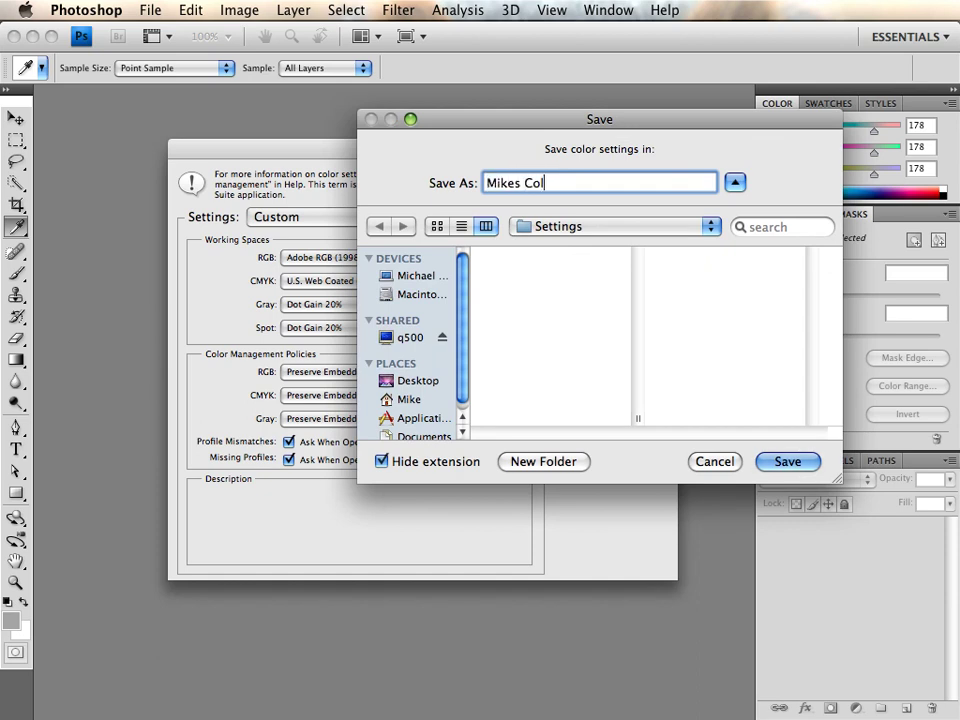
text(or Settings)
click(770, 459)
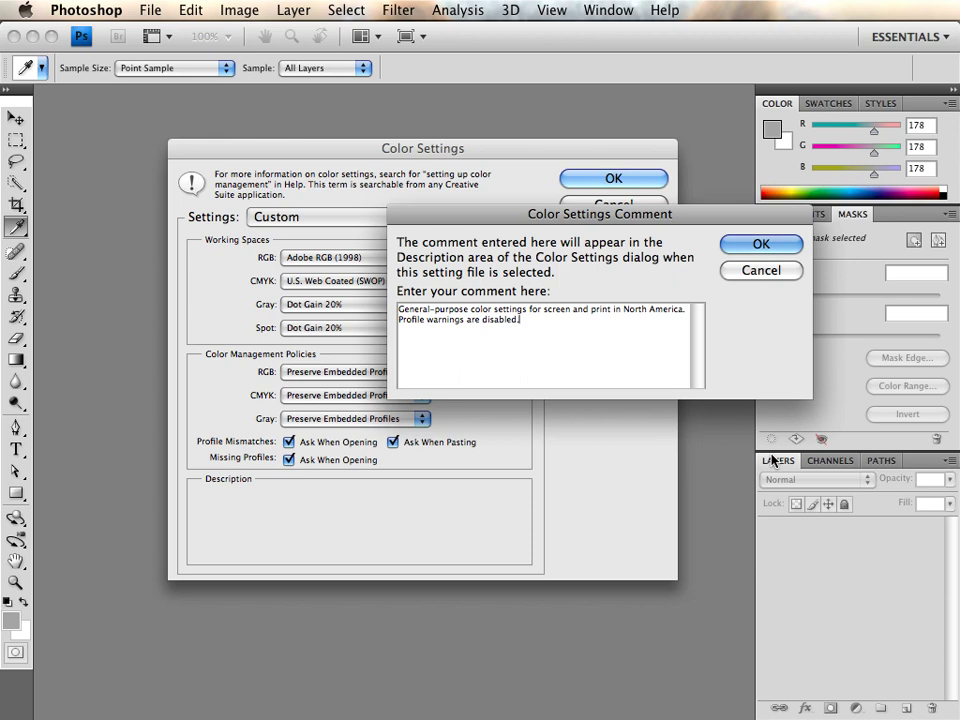
key(super+a)
text(Mike's Adobe RGB working space)
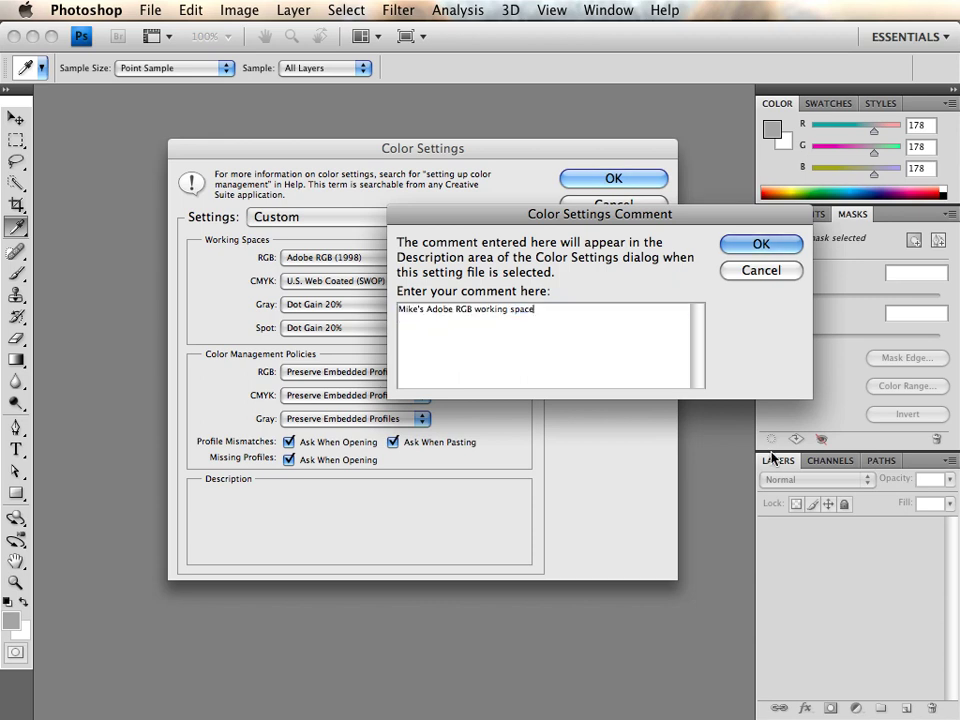
click(763, 245)
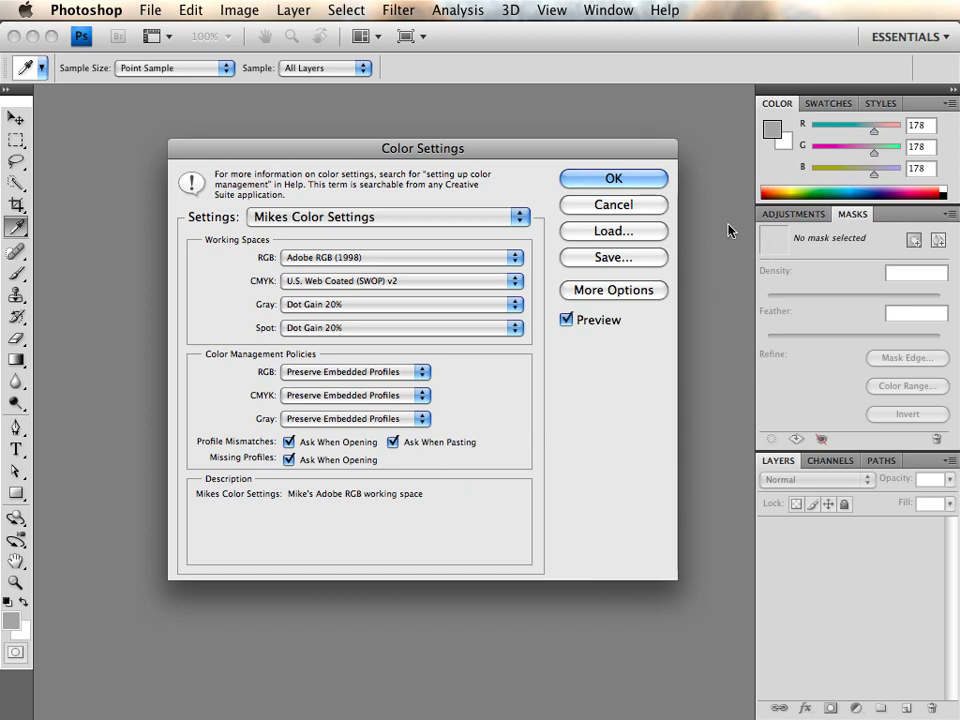
click(632, 183)
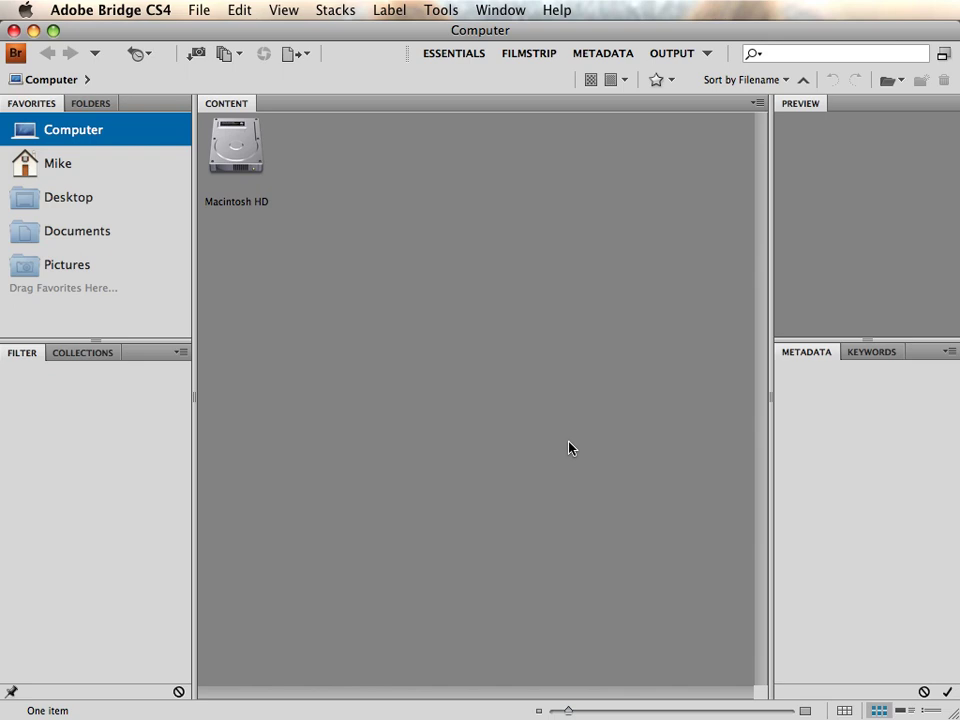
In Bridge, apply North America Prepress 2 as the Creative Suite colour setting.
click(240, 12)
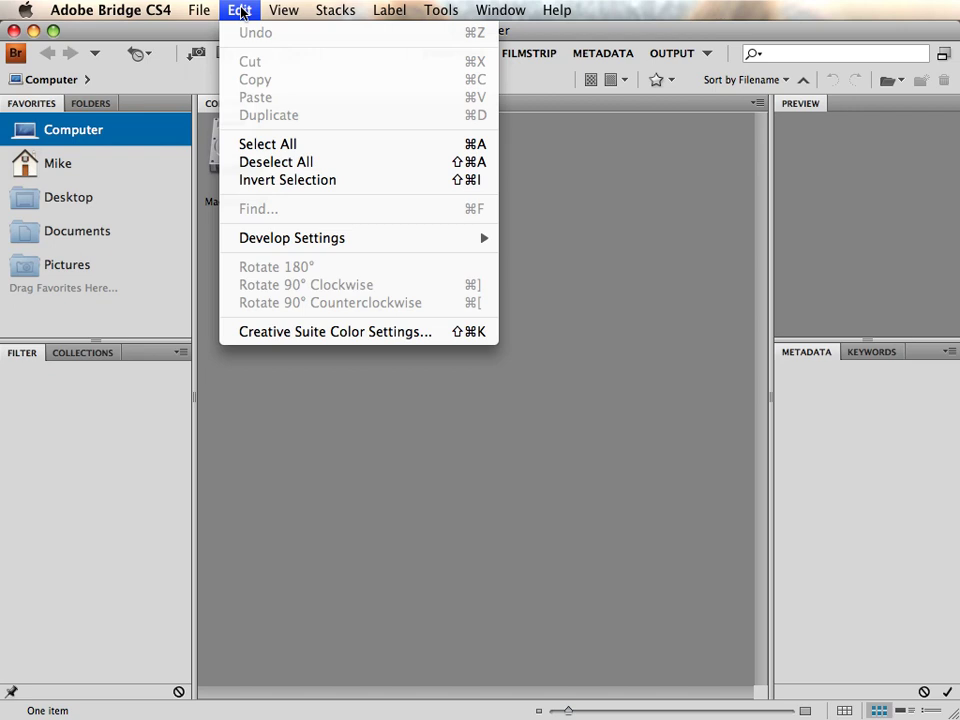
click(256, 333)
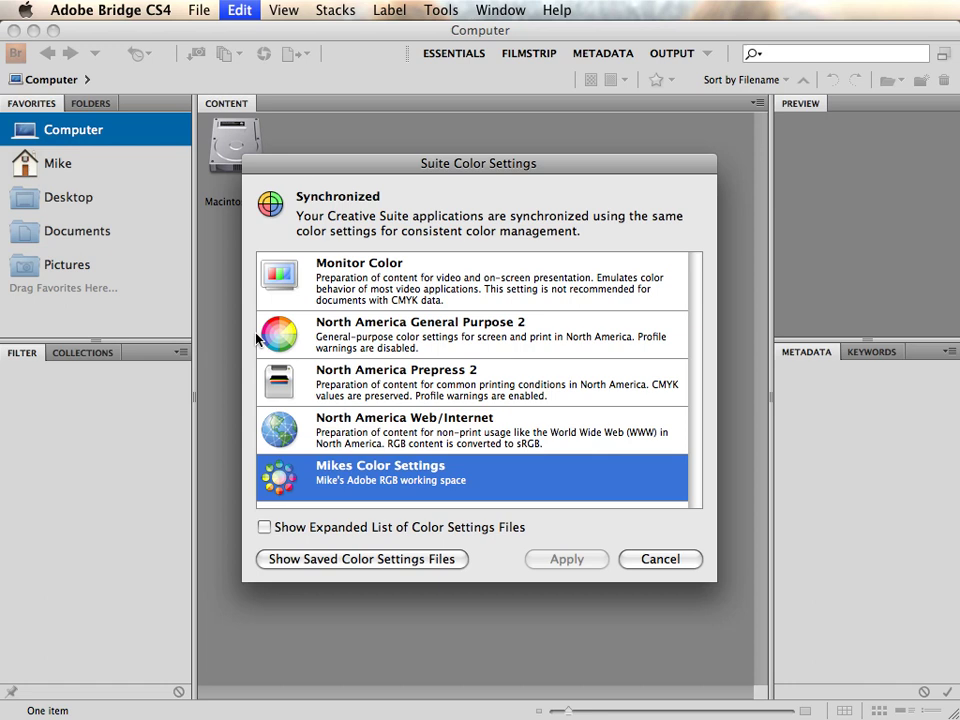
click(341, 376)
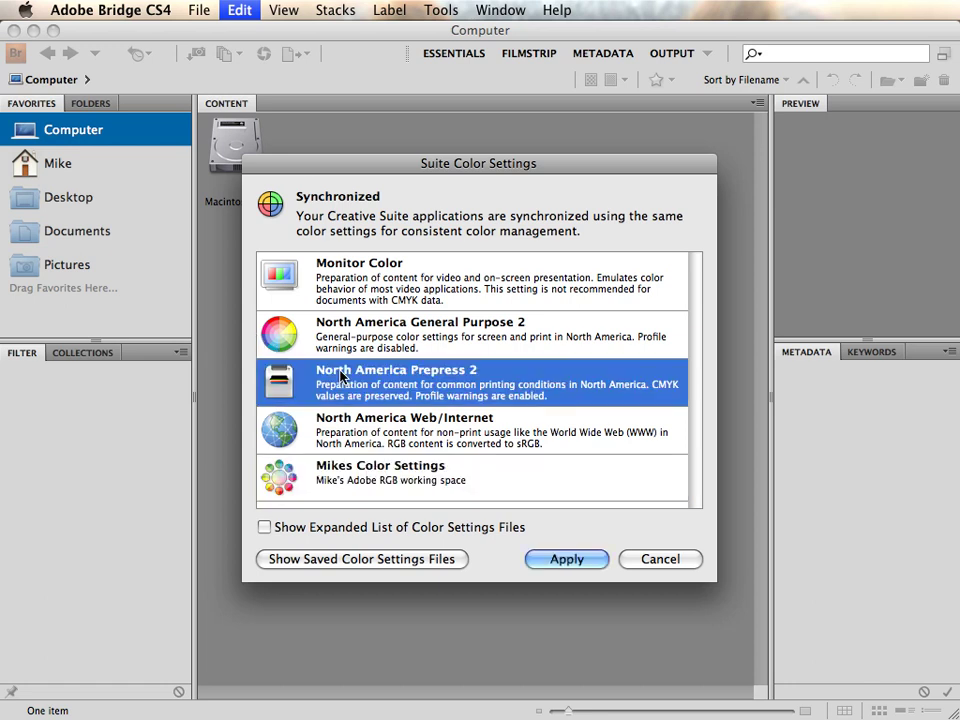
click(551, 563)
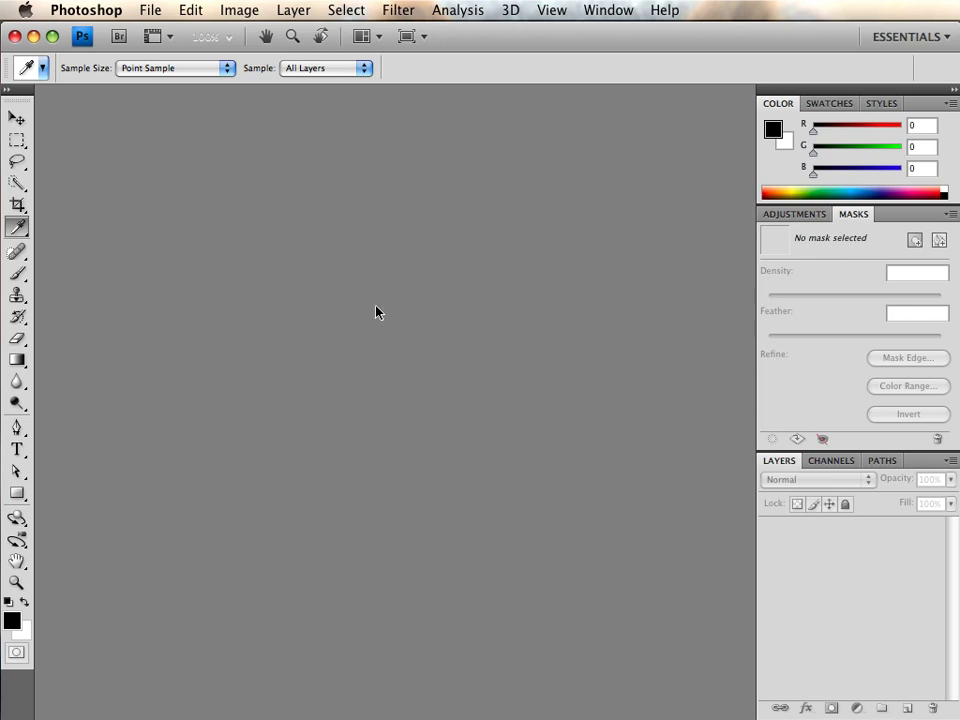
Create a new white 640 × 480 pixel document named Spectrum.
click(152, 12)
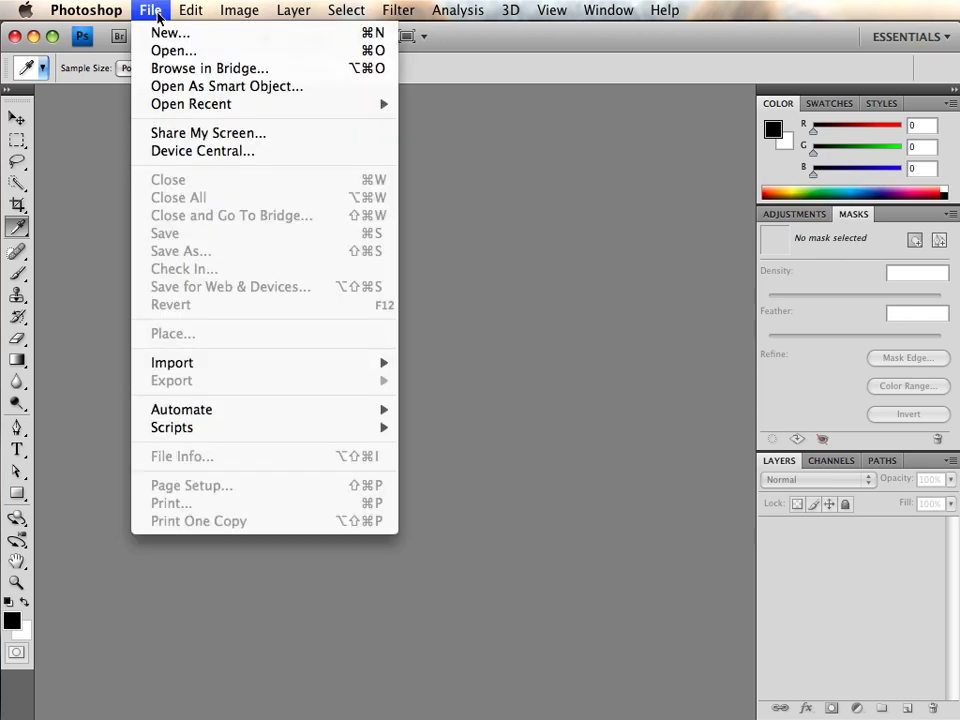
click(220, 38)
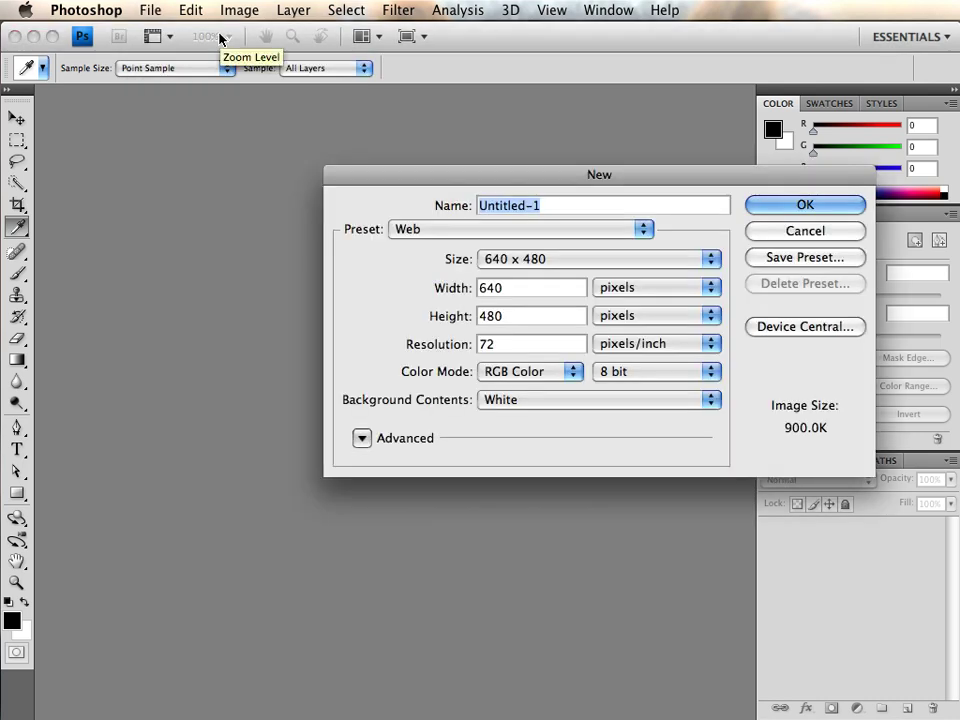
text(Spectru)
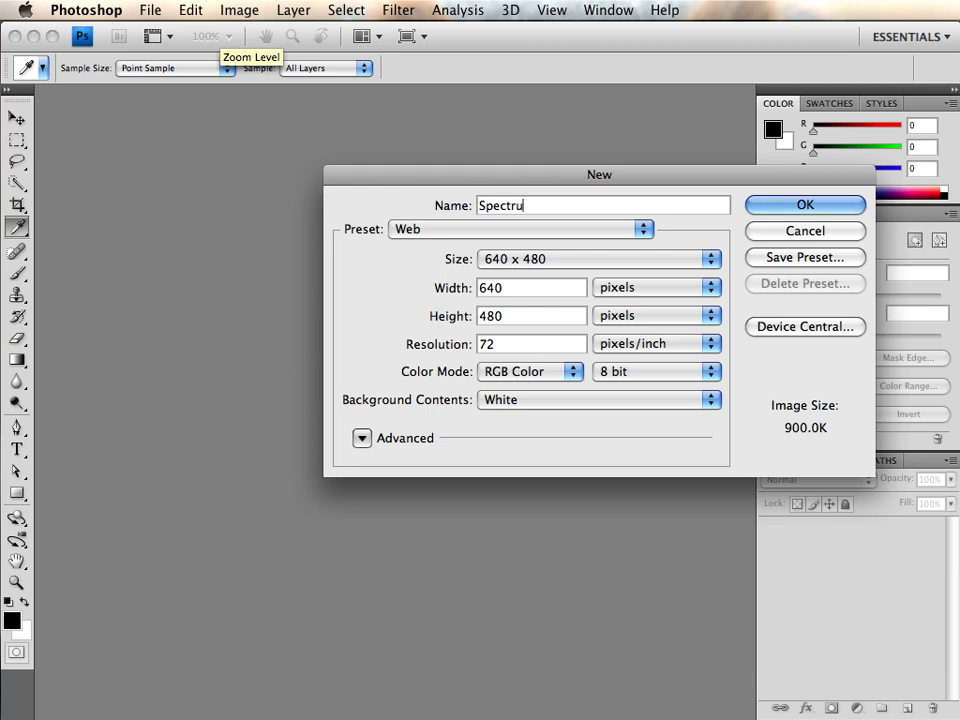
text(m)
key(Return)
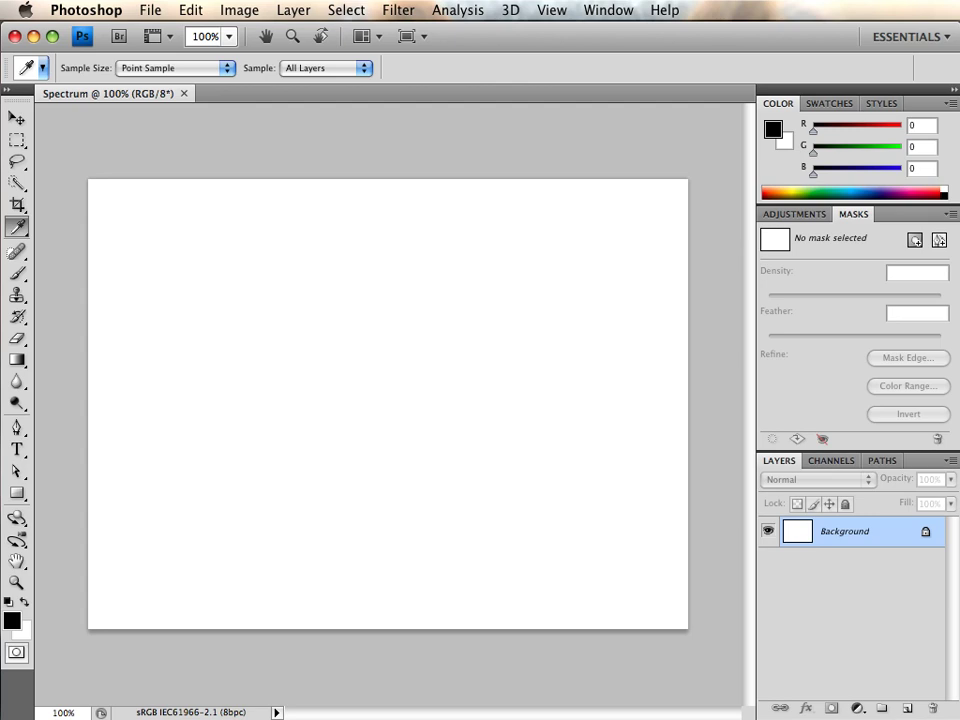
Add a gradient fill layer named Spectrum using the rainbow Spectrum preset at a 0° angle.
click(298, 10)
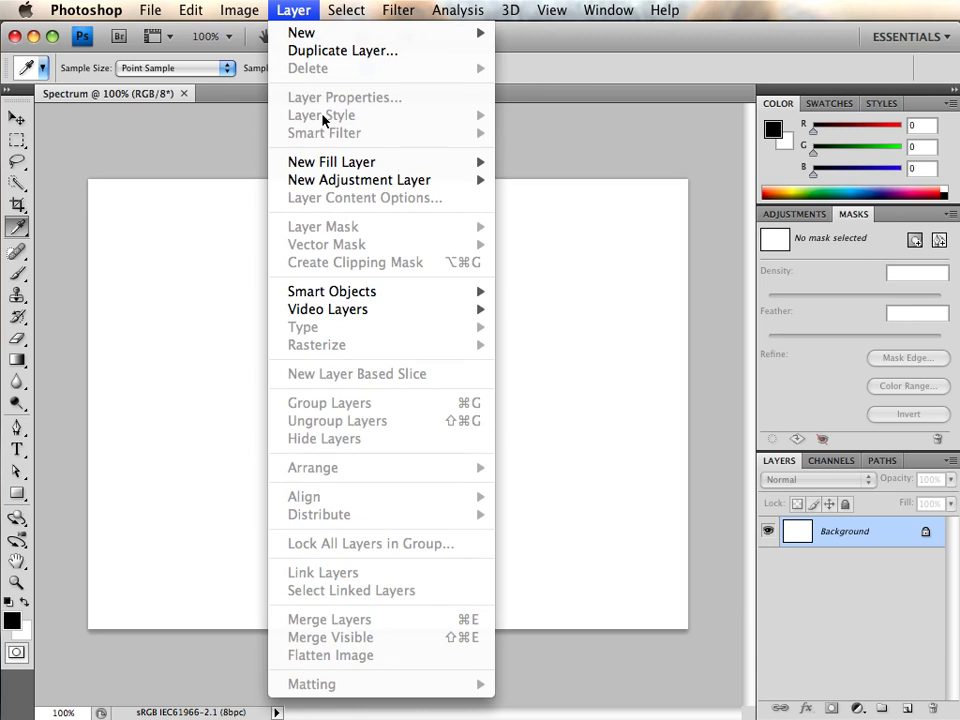
mouse_move(324, 162)
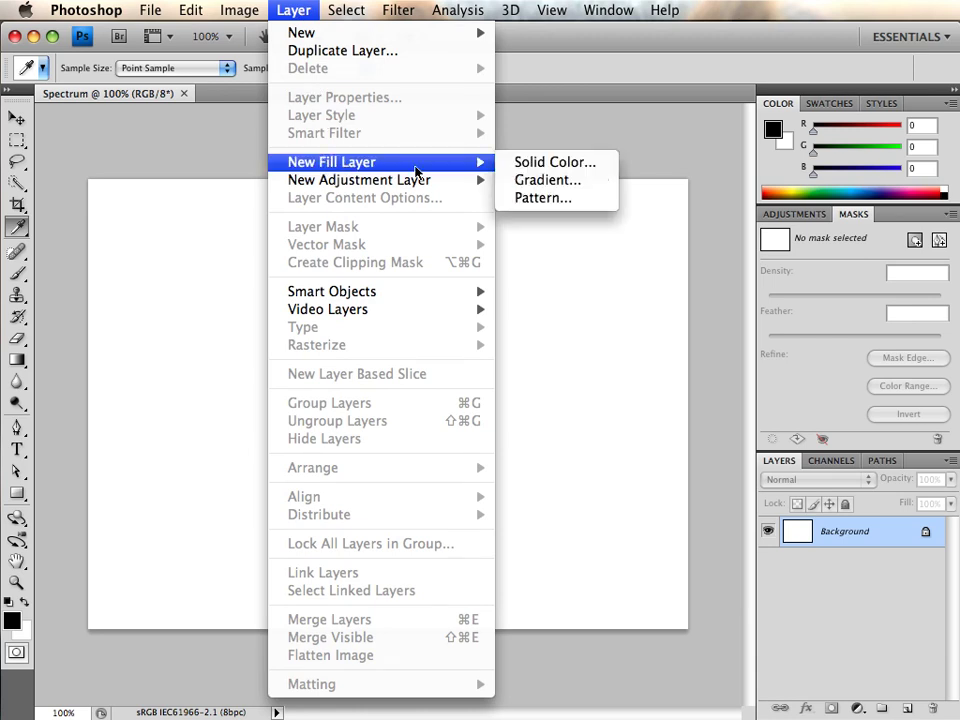
click(534, 182)
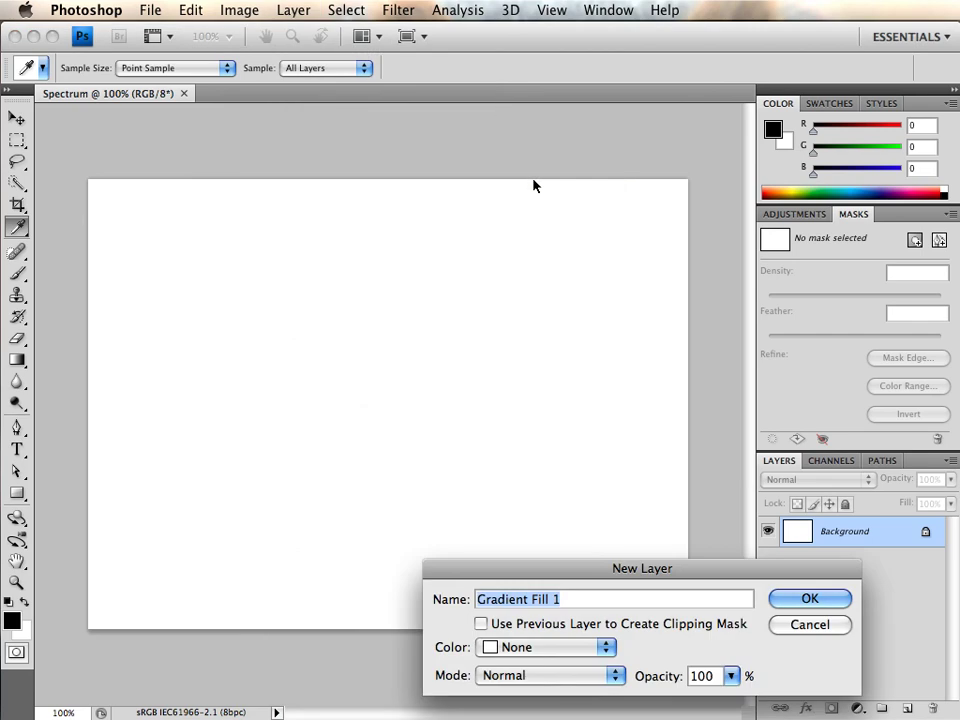
text(Spectrum)
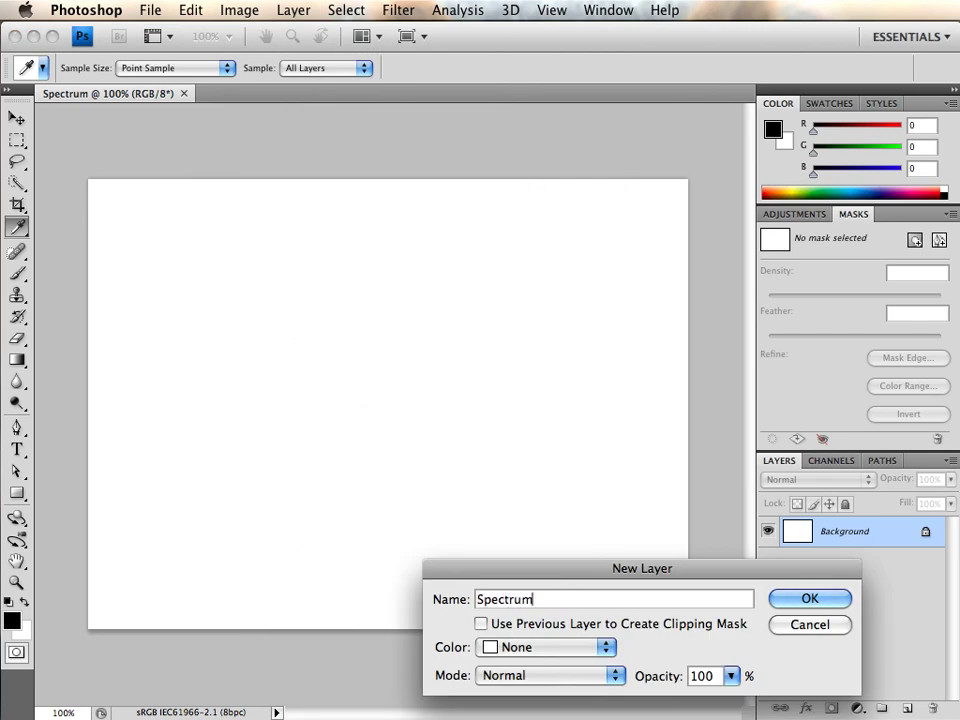
key(Return)
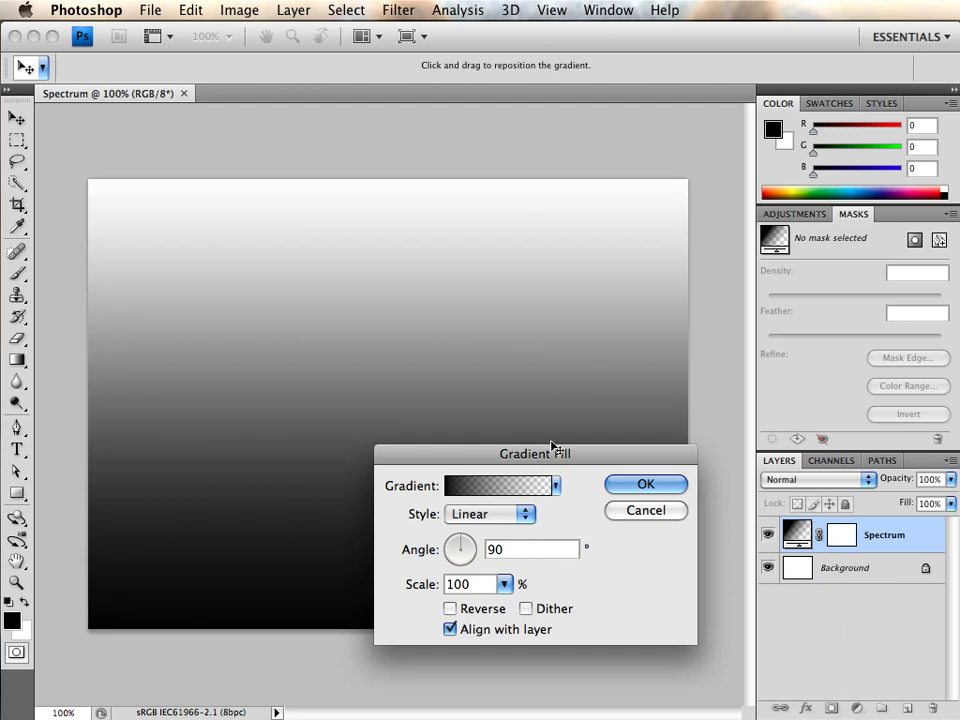
click(556, 485)
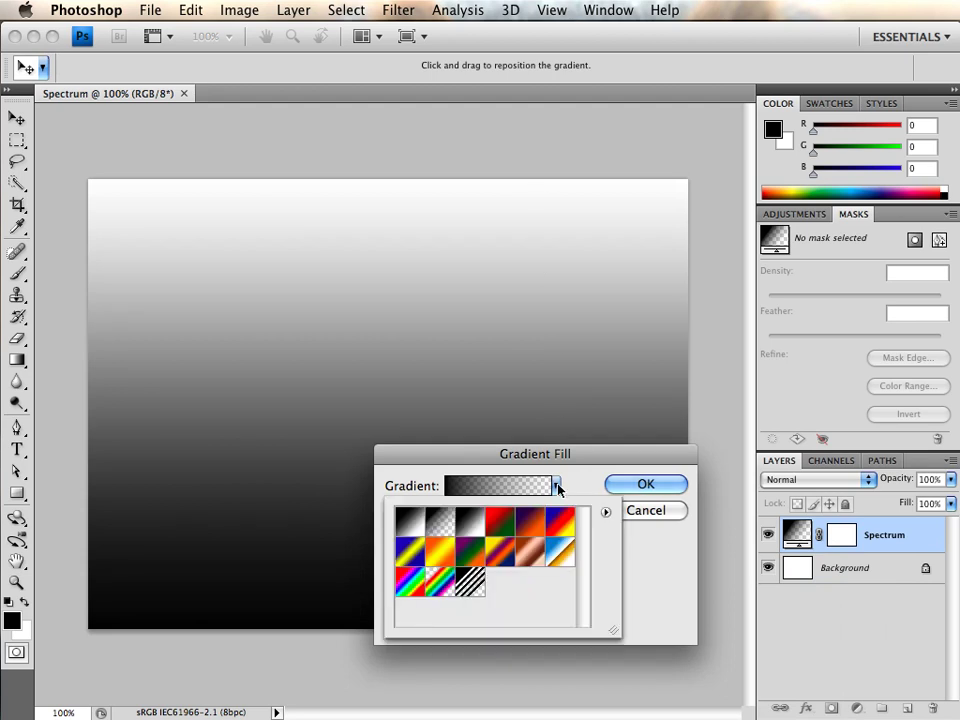
click(410, 580)
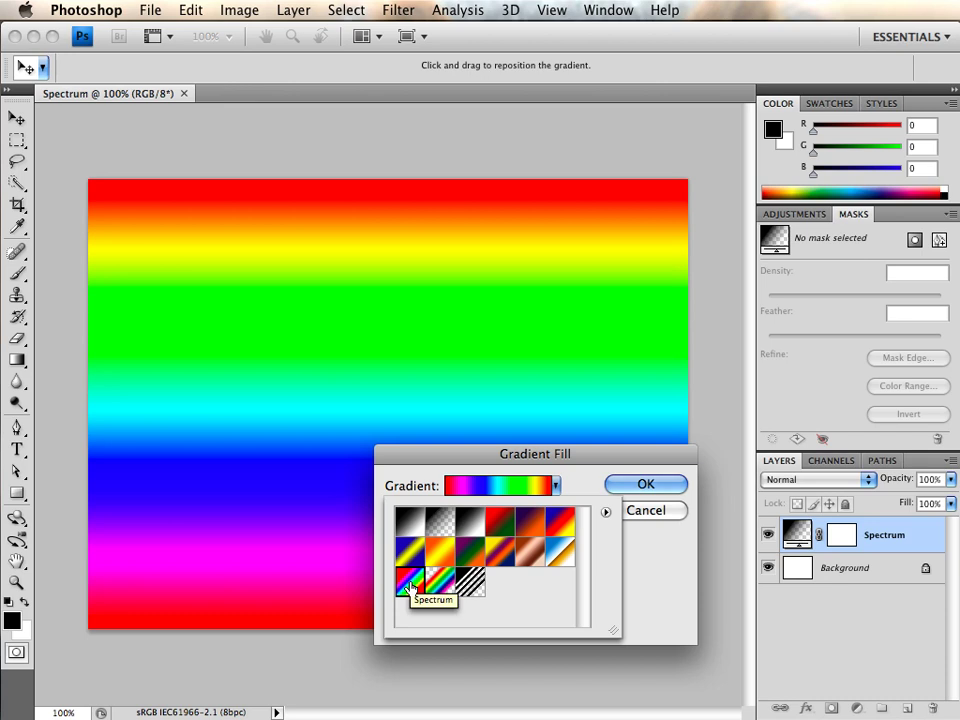
double_click(410, 587)
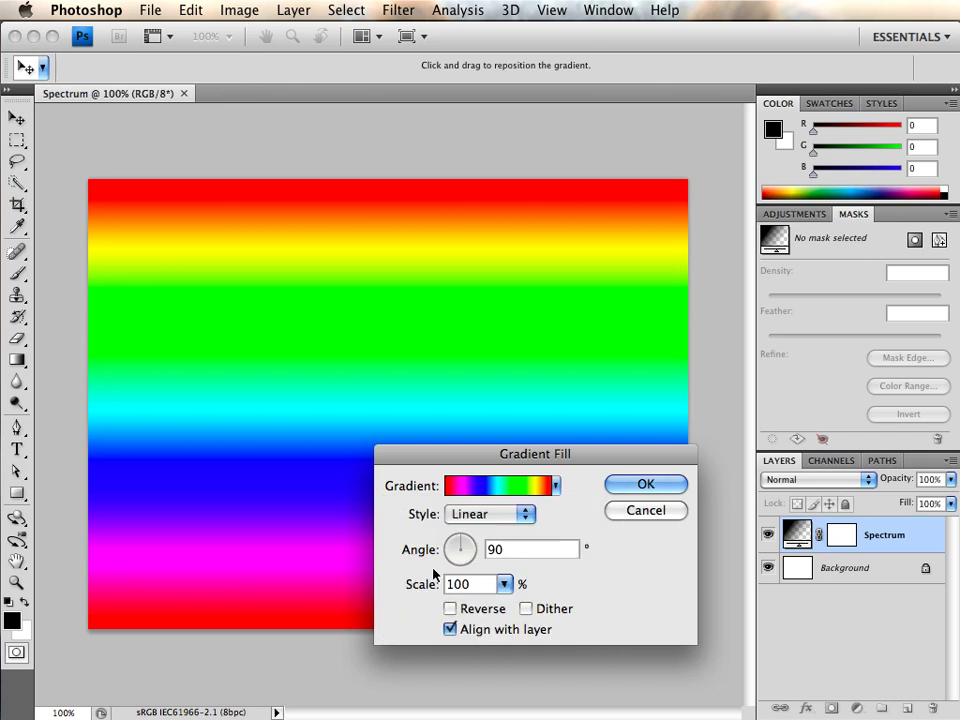
double_click(493, 549)
text(0)
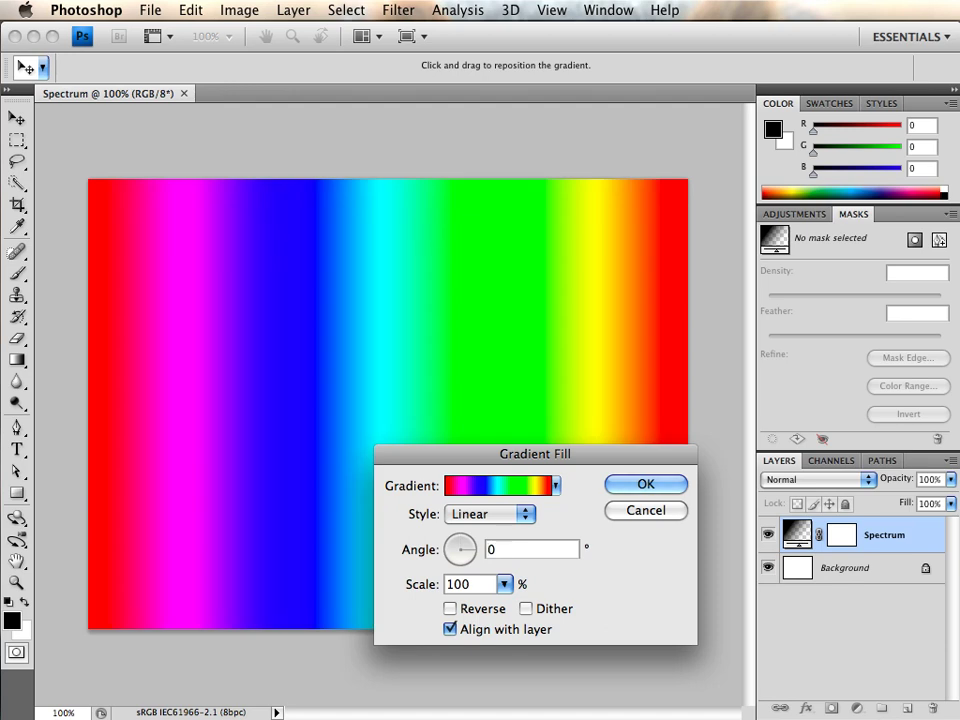
click(626, 484)
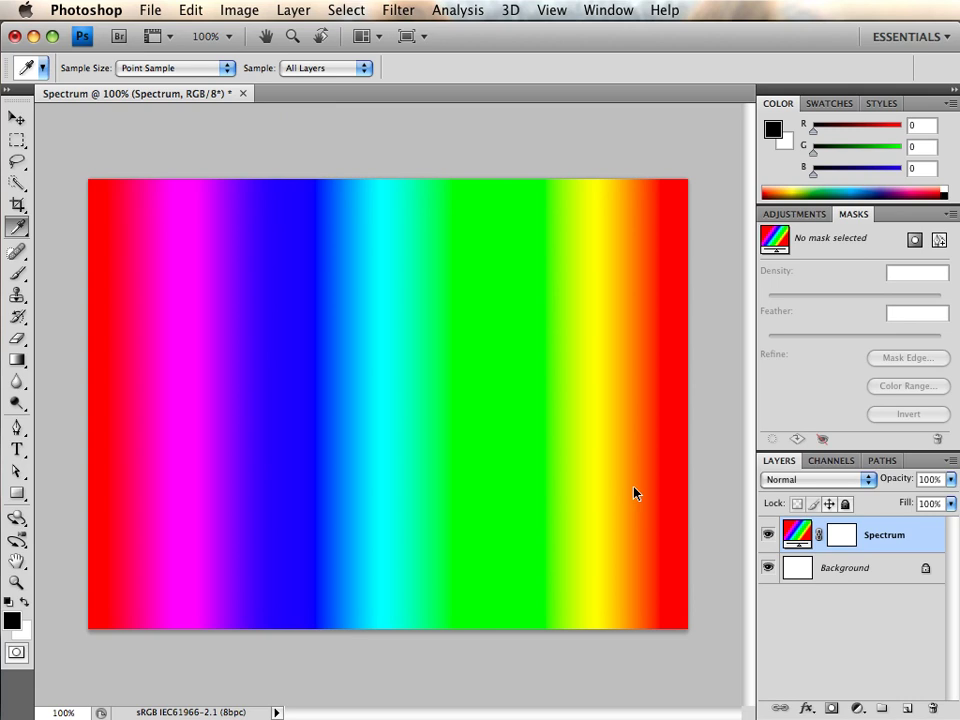
Add a gradient fill layer named Black, keeping the default linear 90° black fade.
click(296, 11)
mouse_move(337, 163)
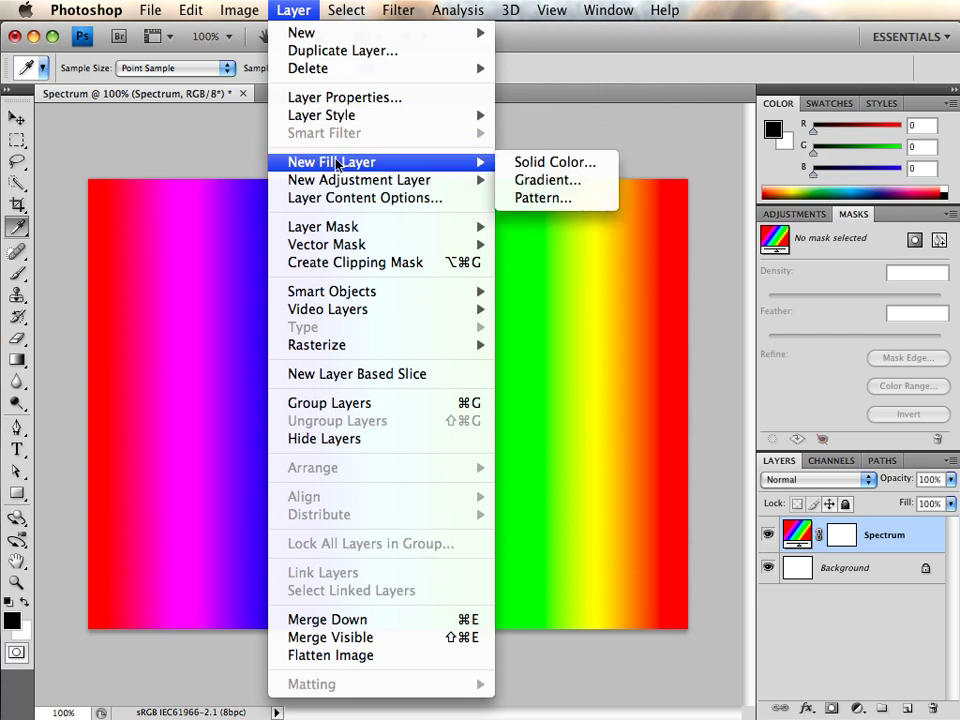
click(527, 181)
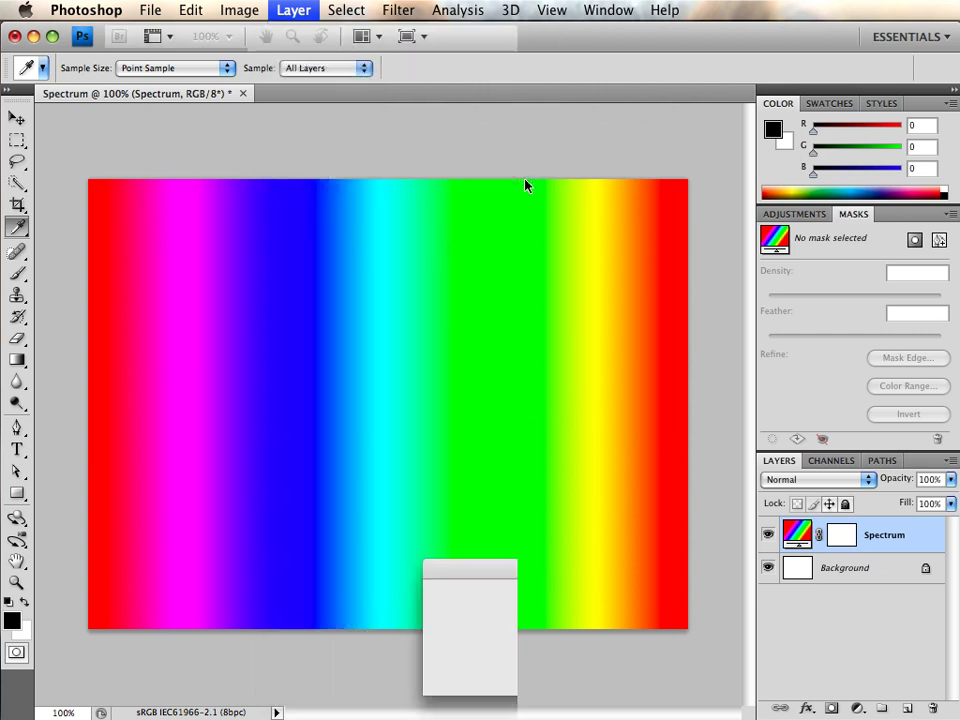
text(Blac)
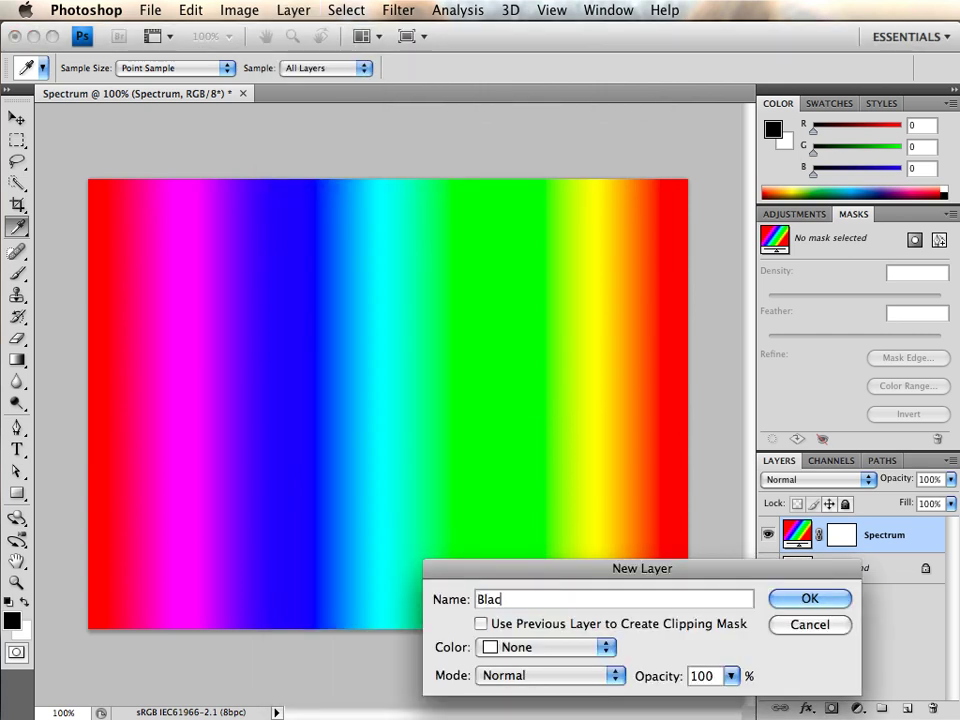
text(k)
key(Return)
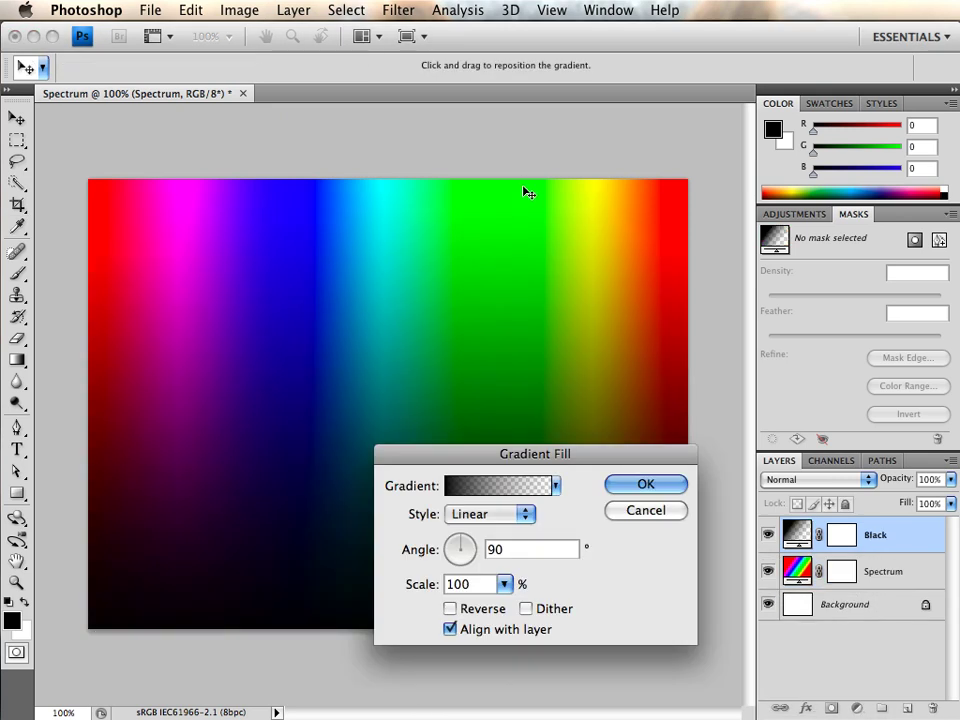
click(646, 486)
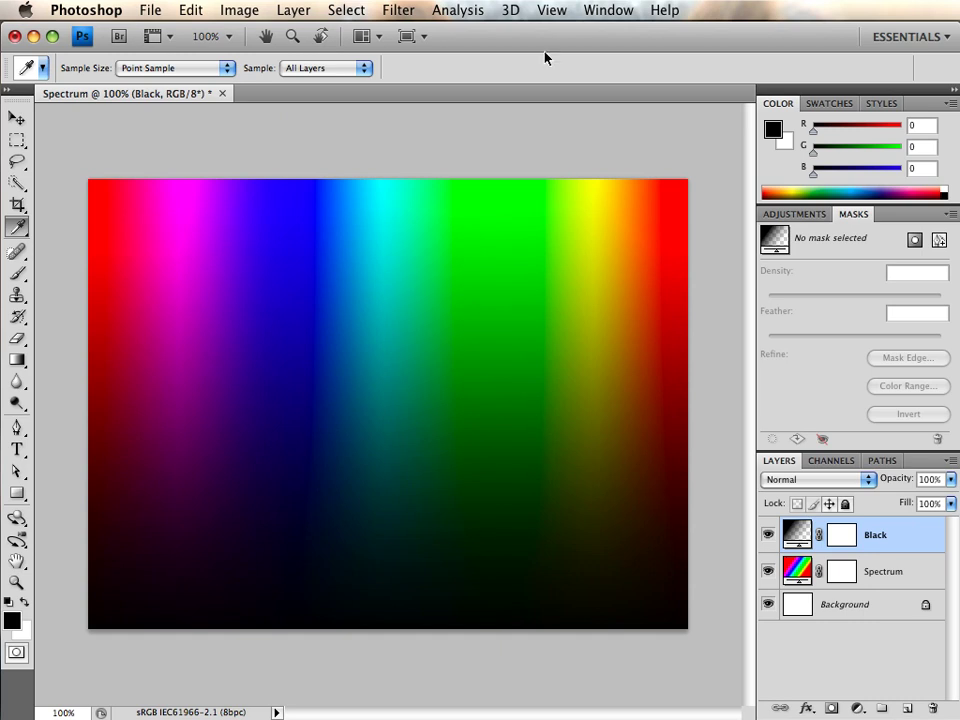
Turn on Proof Colors with the Working CMYK proof setup.
click(545, 11)
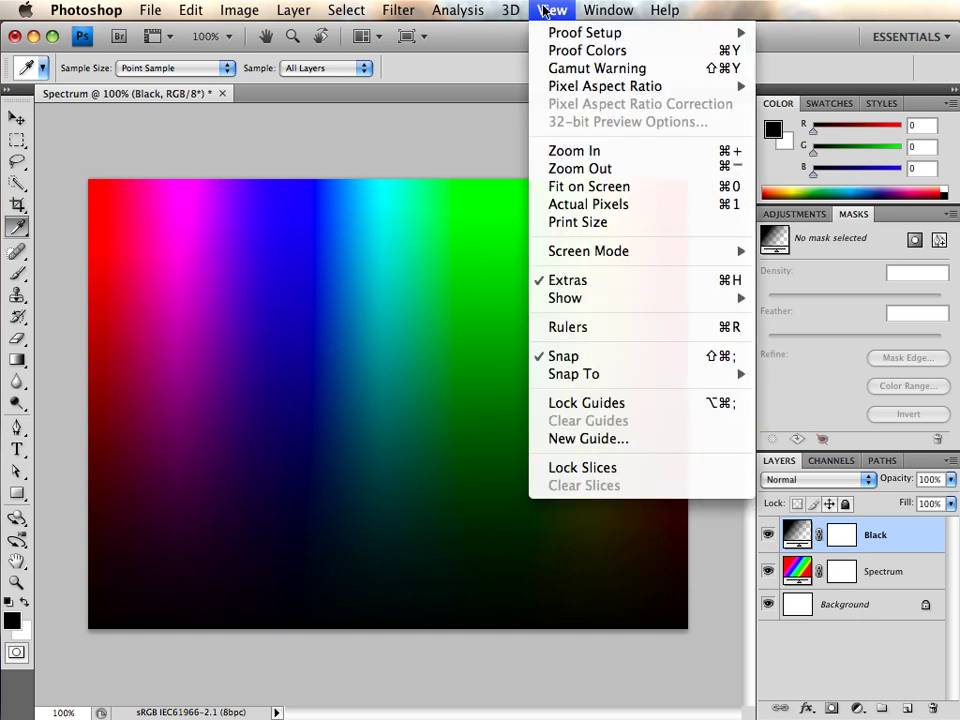
mouse_move(558, 36)
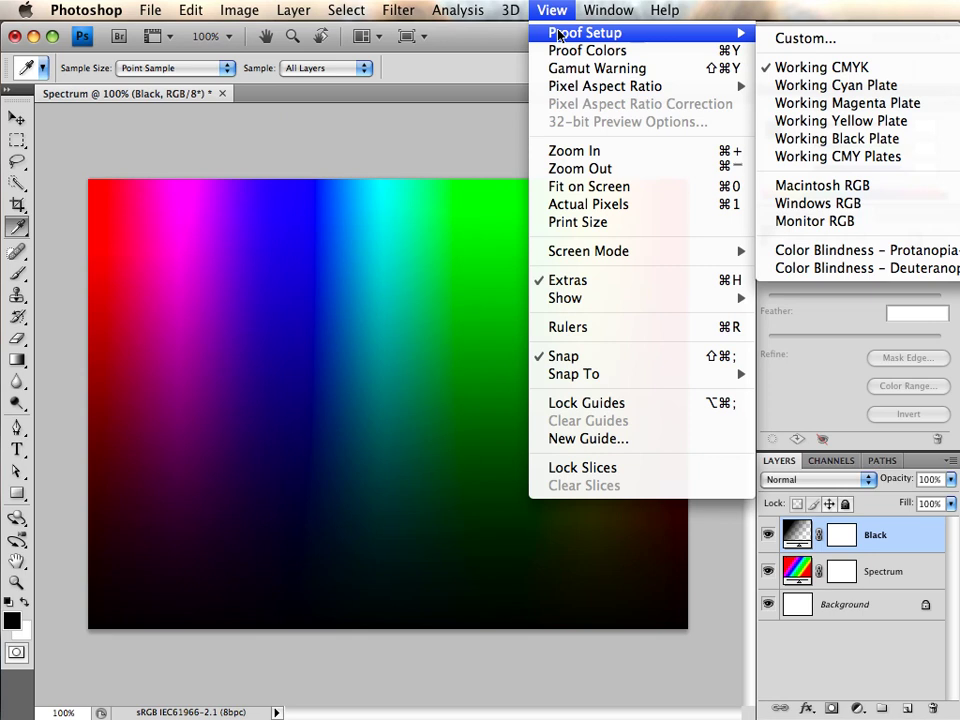
click(563, 51)
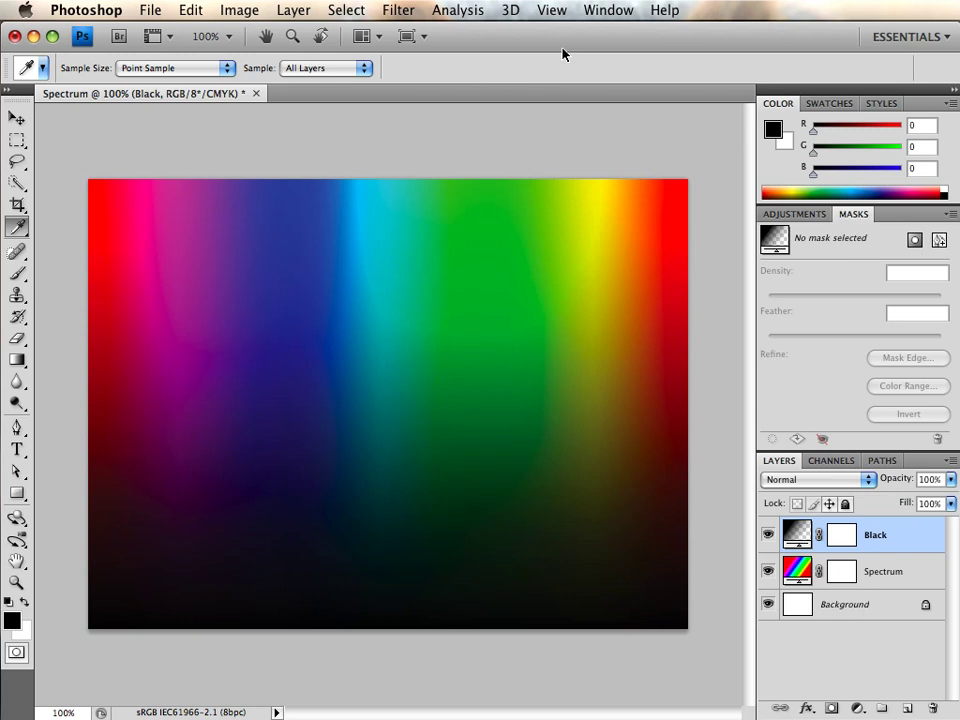
Set a custom proof condition that simulates HDTV (Rec. 709).
click(553, 11)
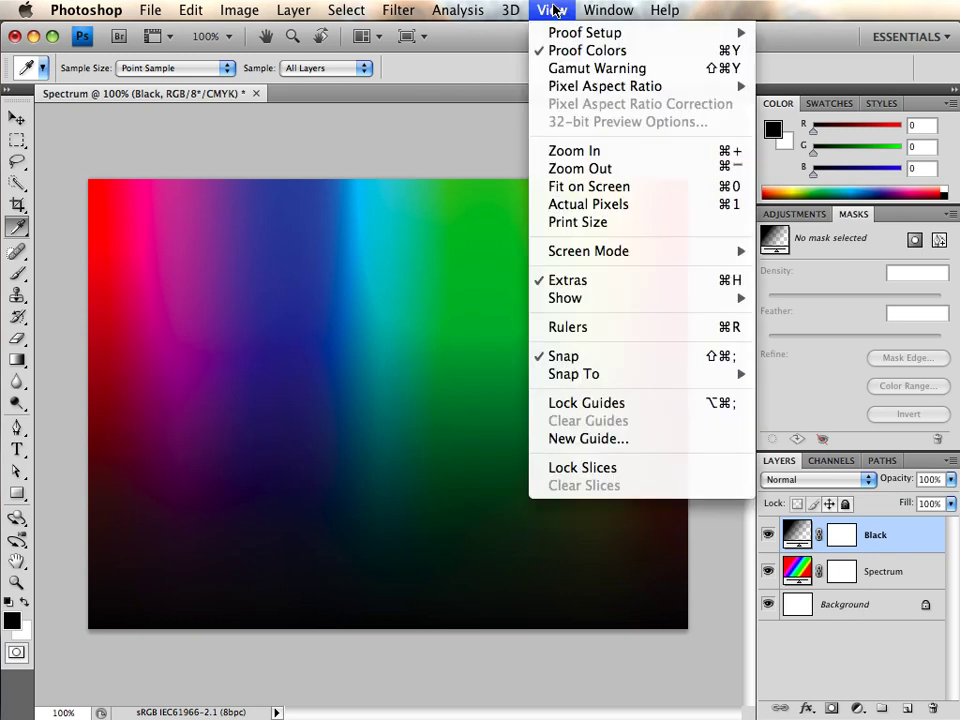
mouse_move(560, 31)
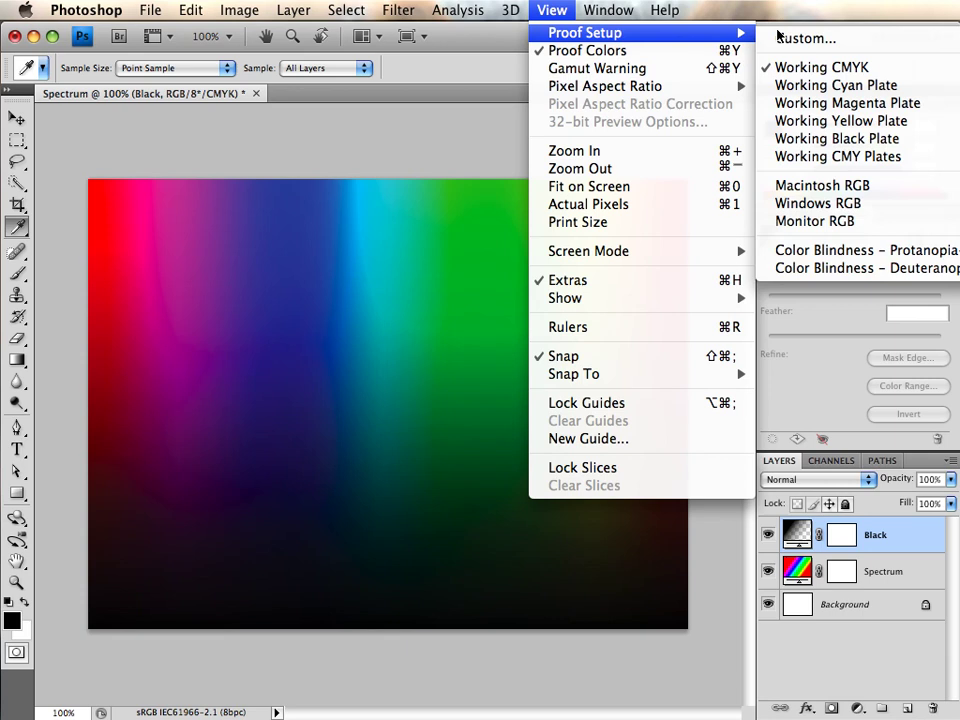
click(808, 40)
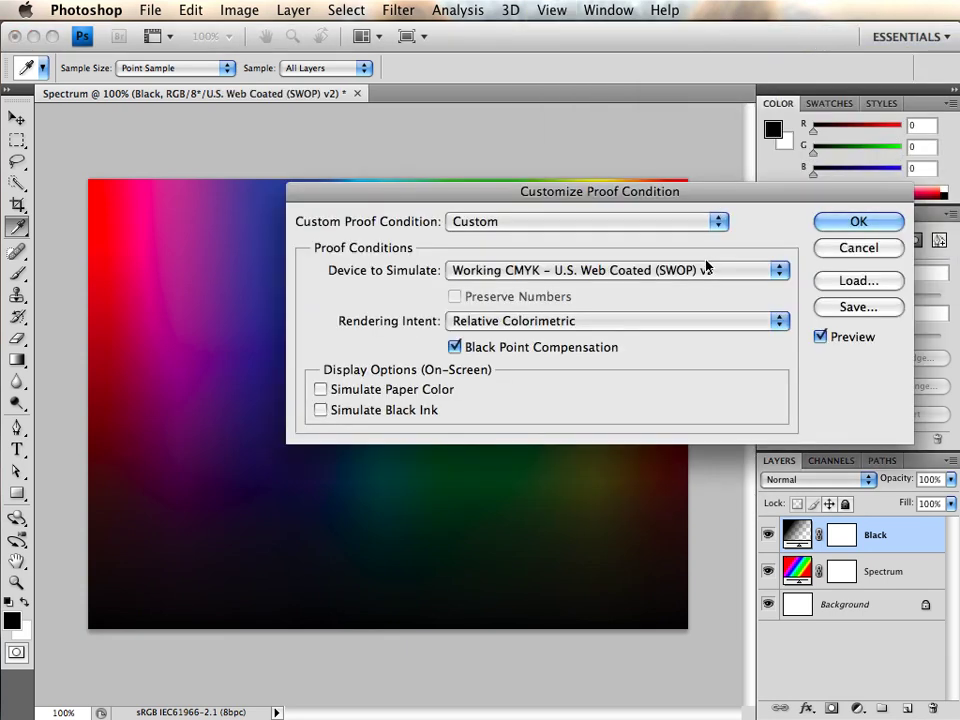
click(780, 271)
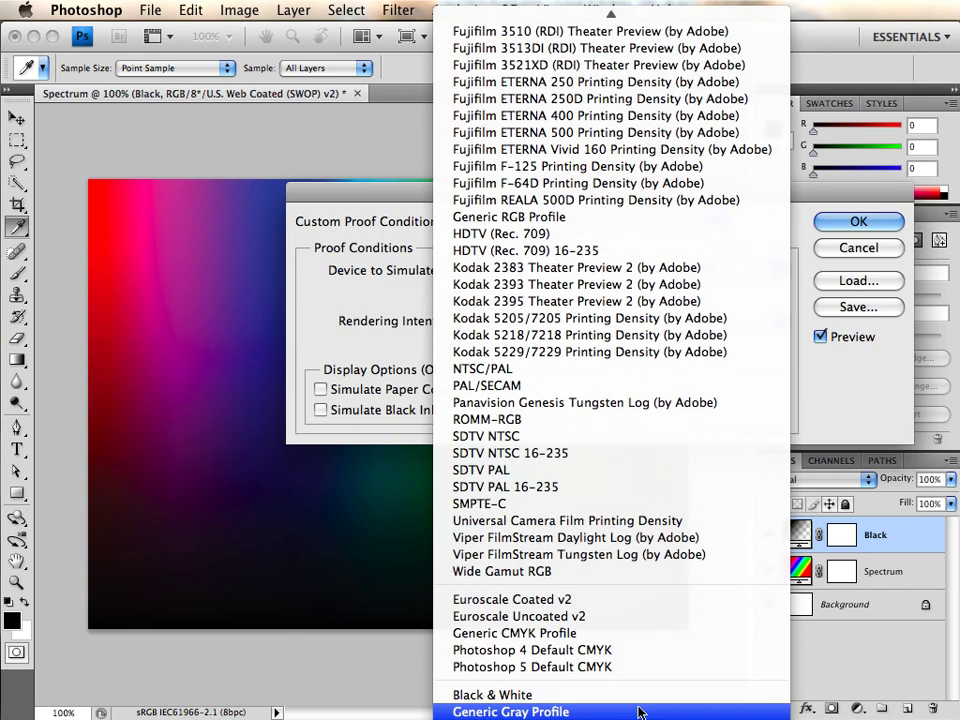
click(590, 236)
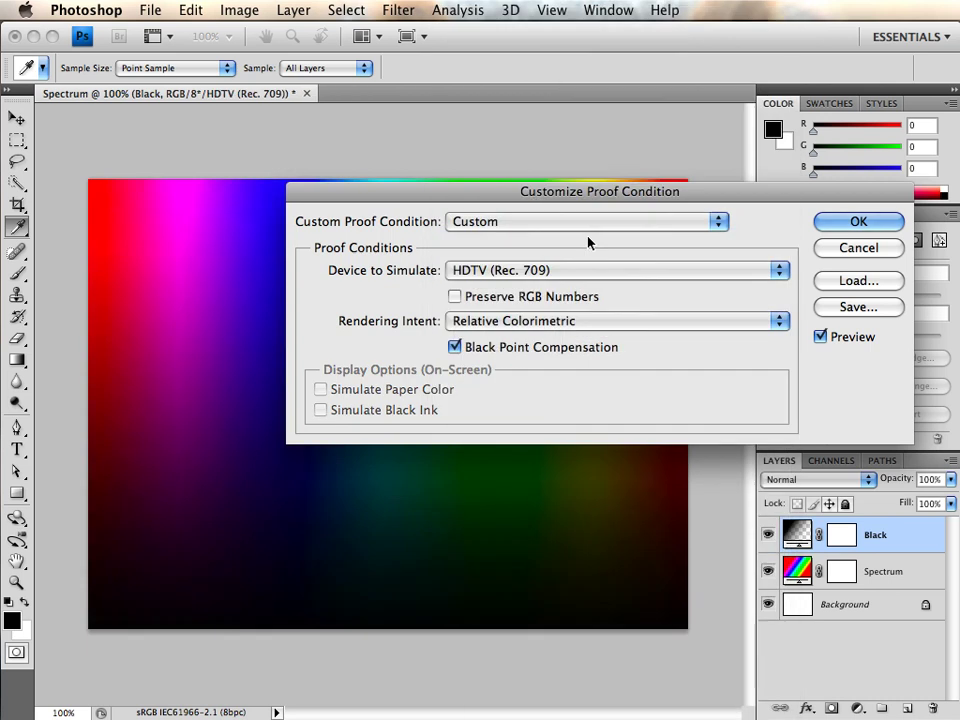
click(858, 222)
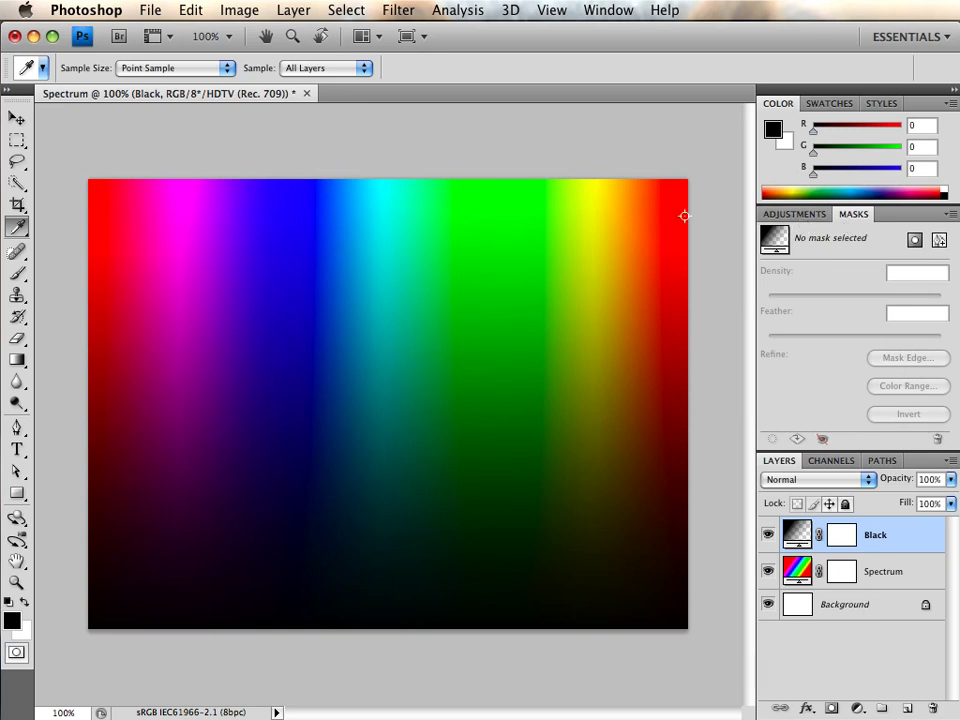
Switch the proof setup to Color Blindness – Deuteranopia.
click(552, 10)
mouse_move(563, 36)
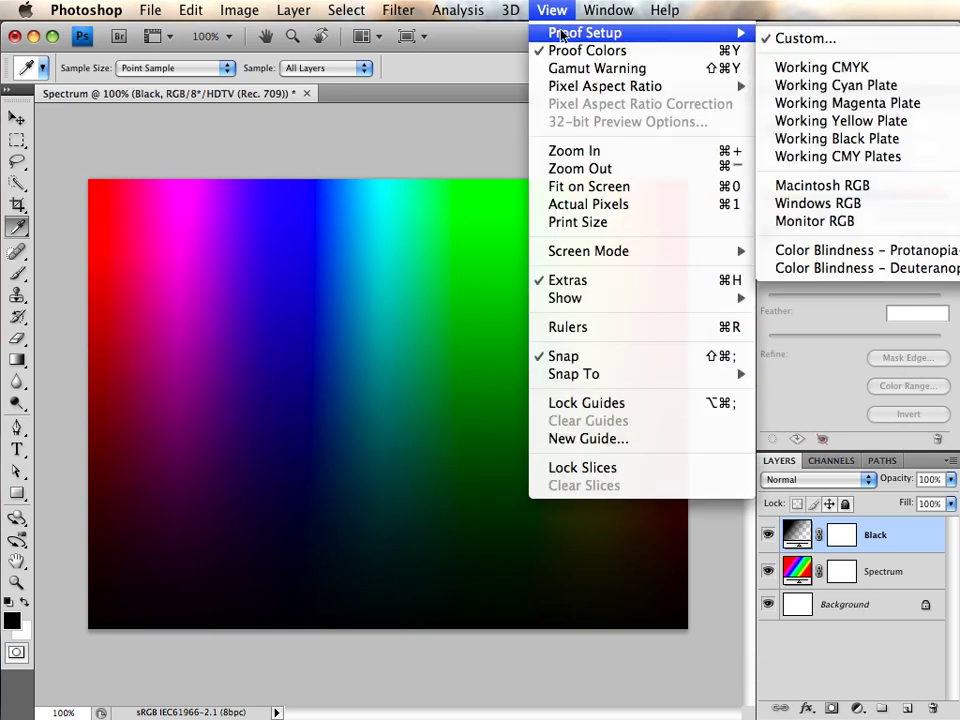
click(827, 270)
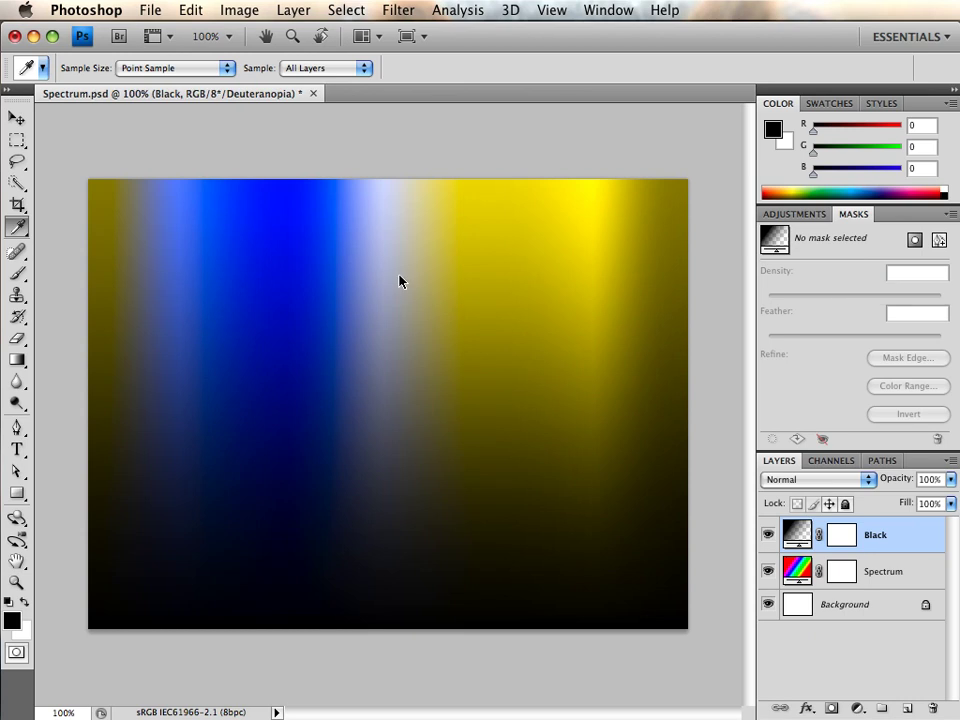
In Save As, set the file format to JPEG after trying BMP and CompuServe GIF.
click(153, 10)
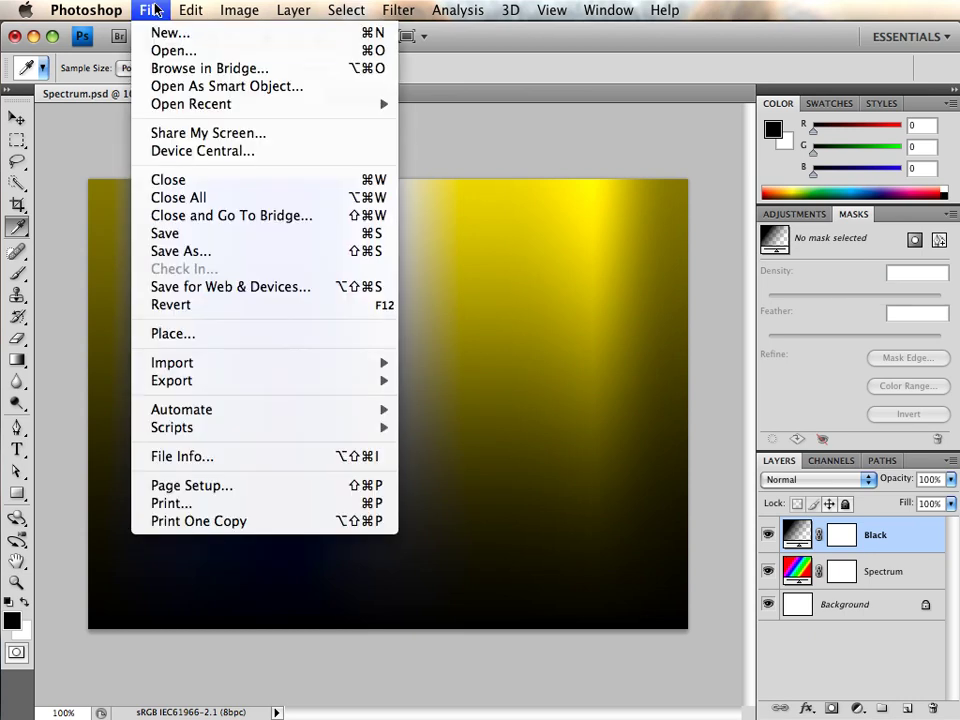
click(217, 254)
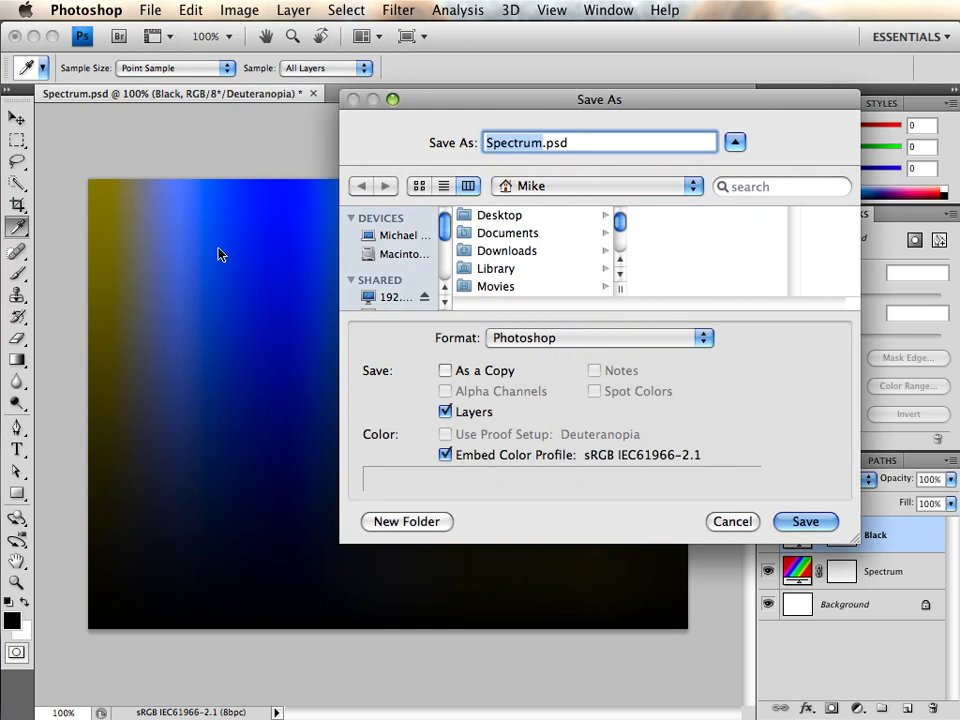
click(457, 457)
click(458, 458)
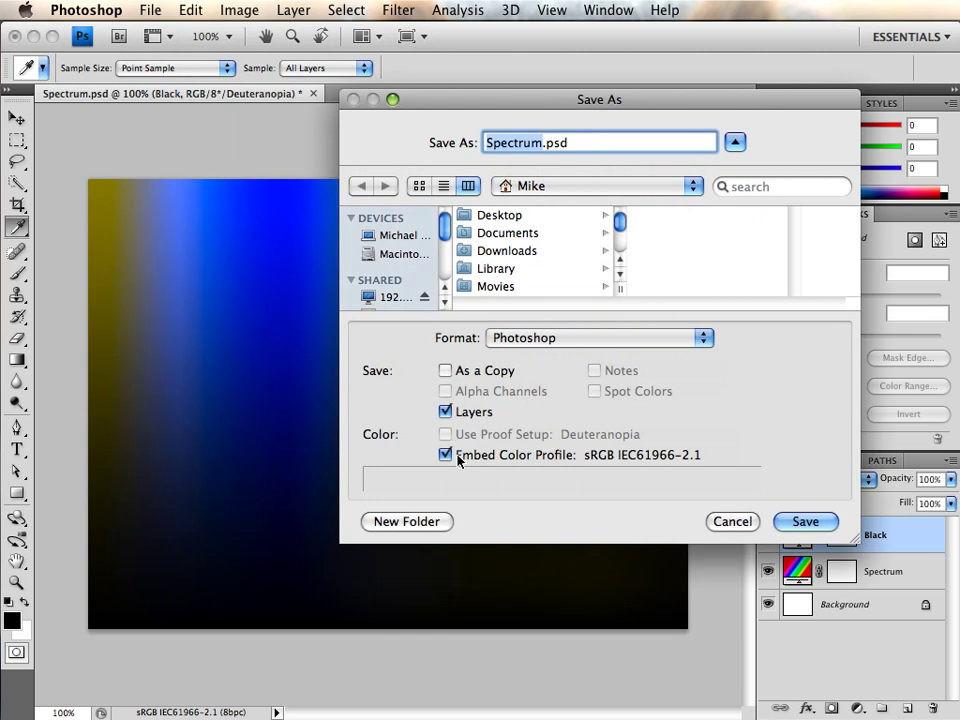
click(546, 340)
click(545, 354)
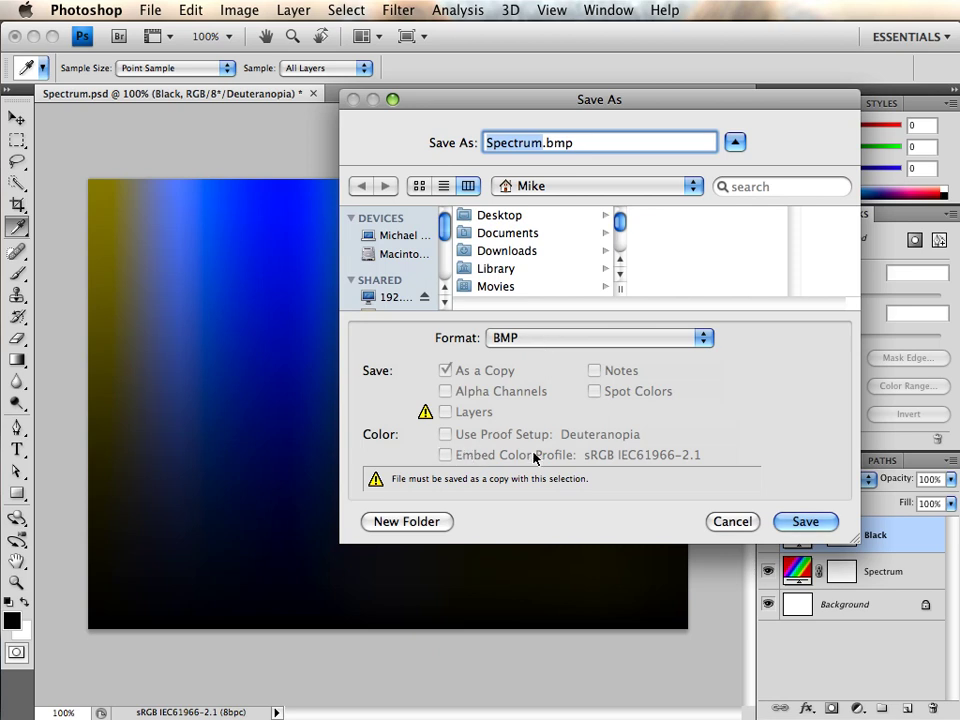
click(517, 340)
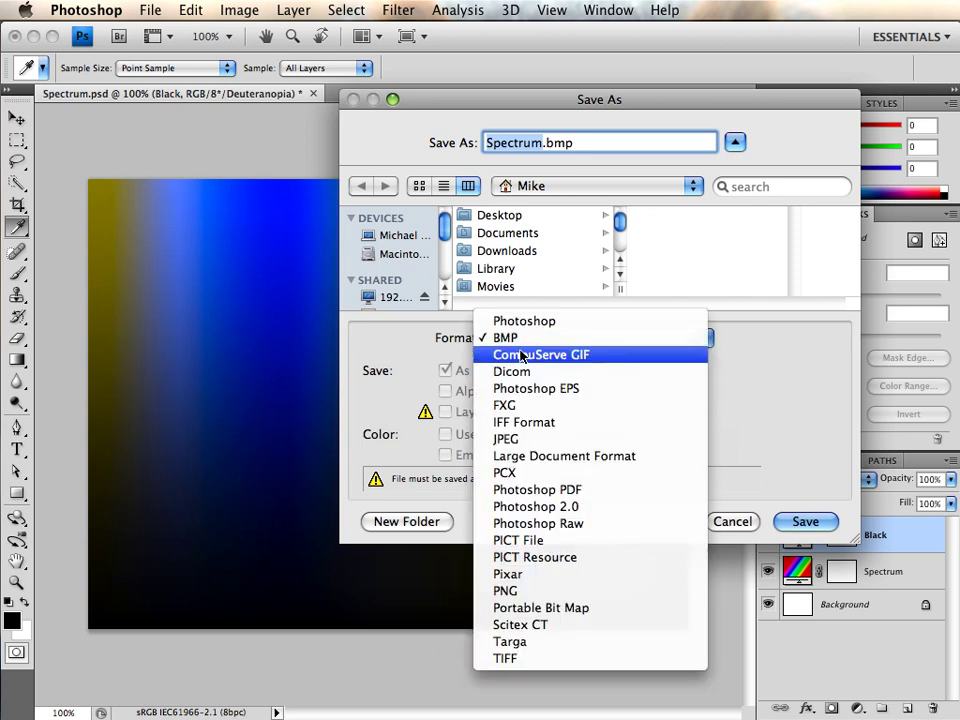
click(521, 355)
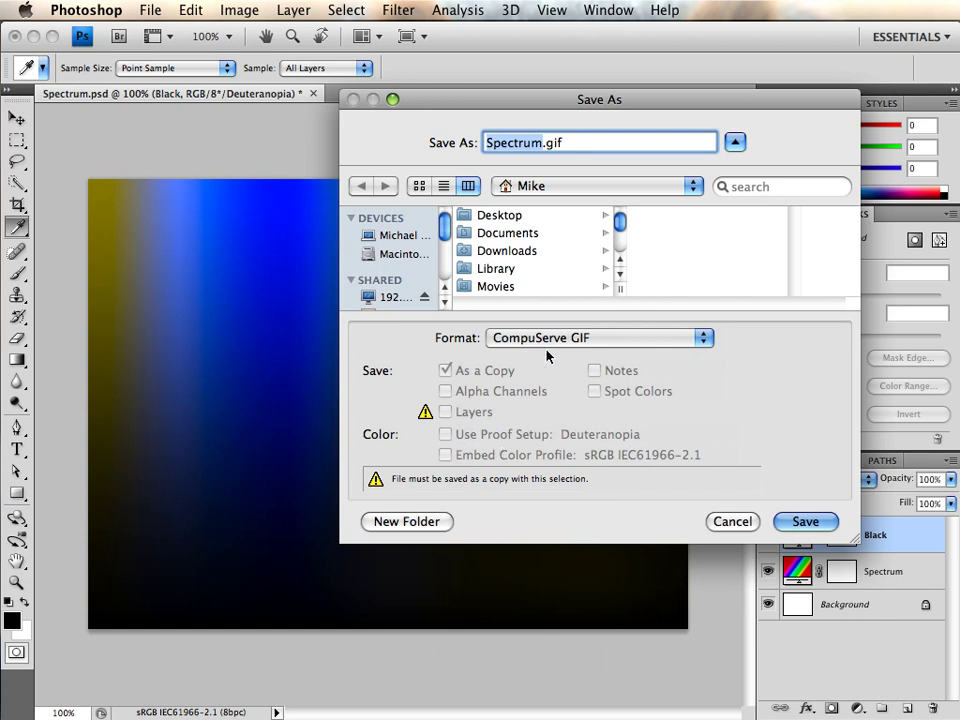
click(514, 338)
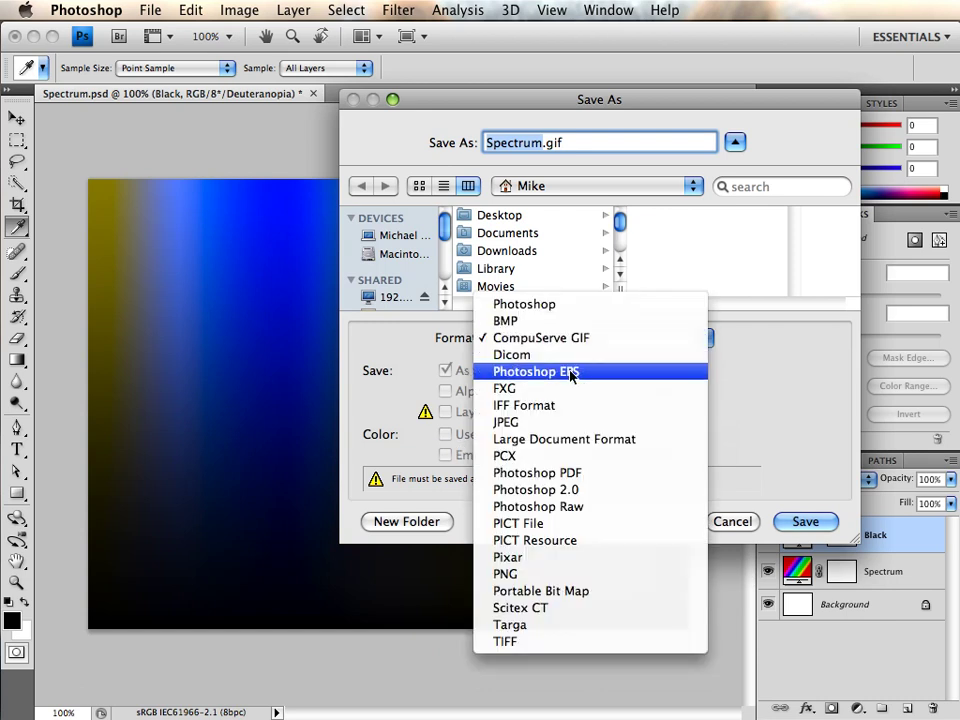
click(560, 422)
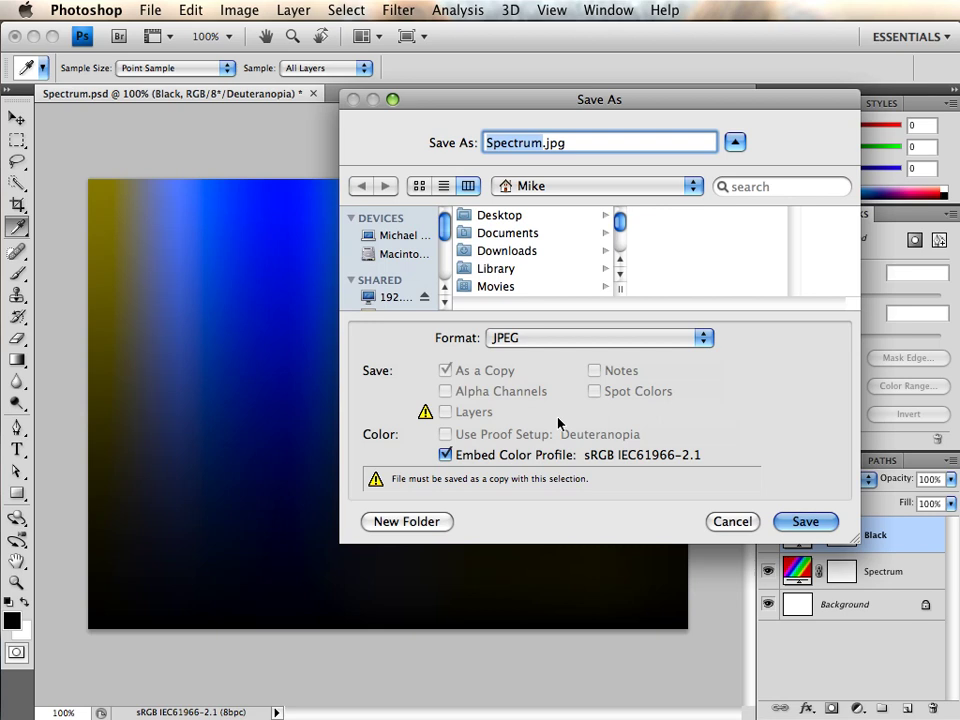
Save Spectrum.jpg with the sRGB profile embedded at JPEG quality 10.
click(540, 456)
click(540, 456)
click(799, 521)
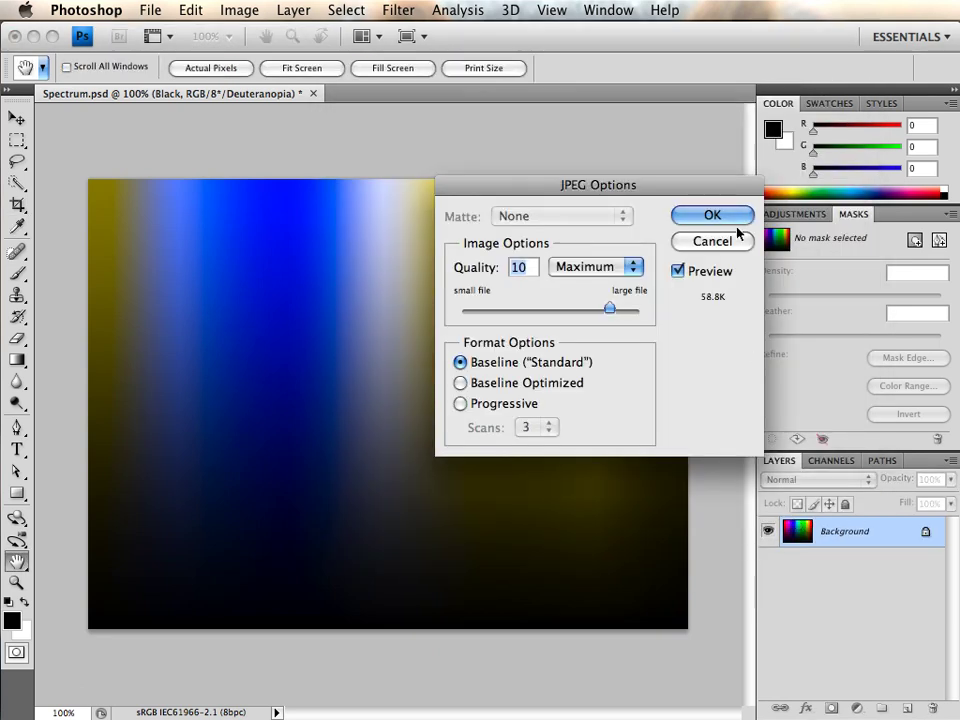
click(738, 215)
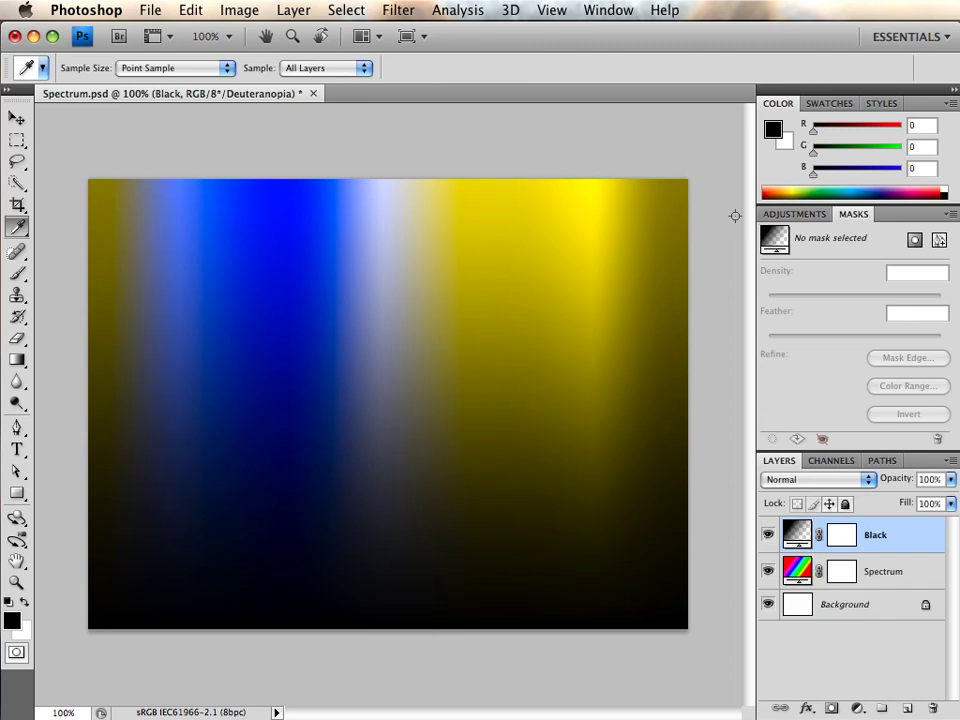
In the Print dialog, try Photoshop Manages Colors, then set Color Handling to Printer Manages Colors.
click(150, 11)
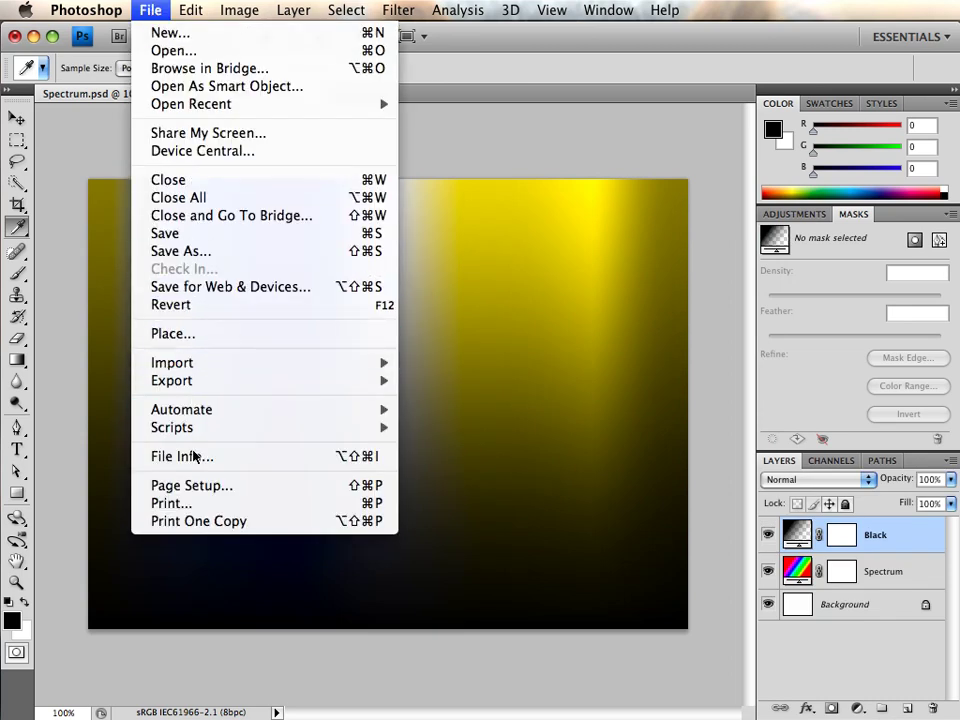
click(197, 505)
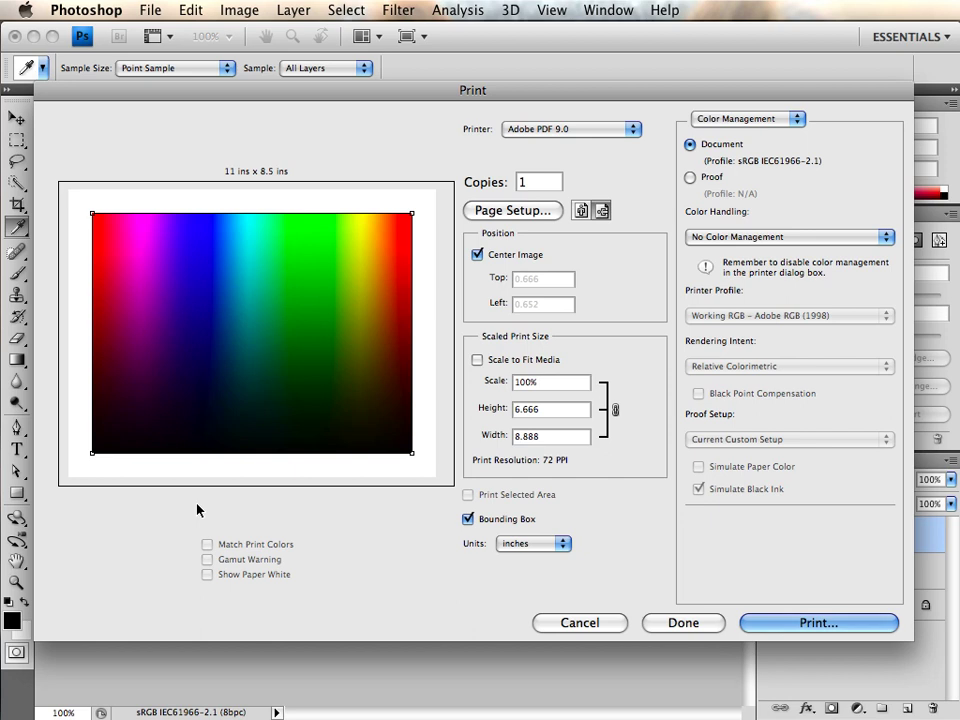
click(730, 238)
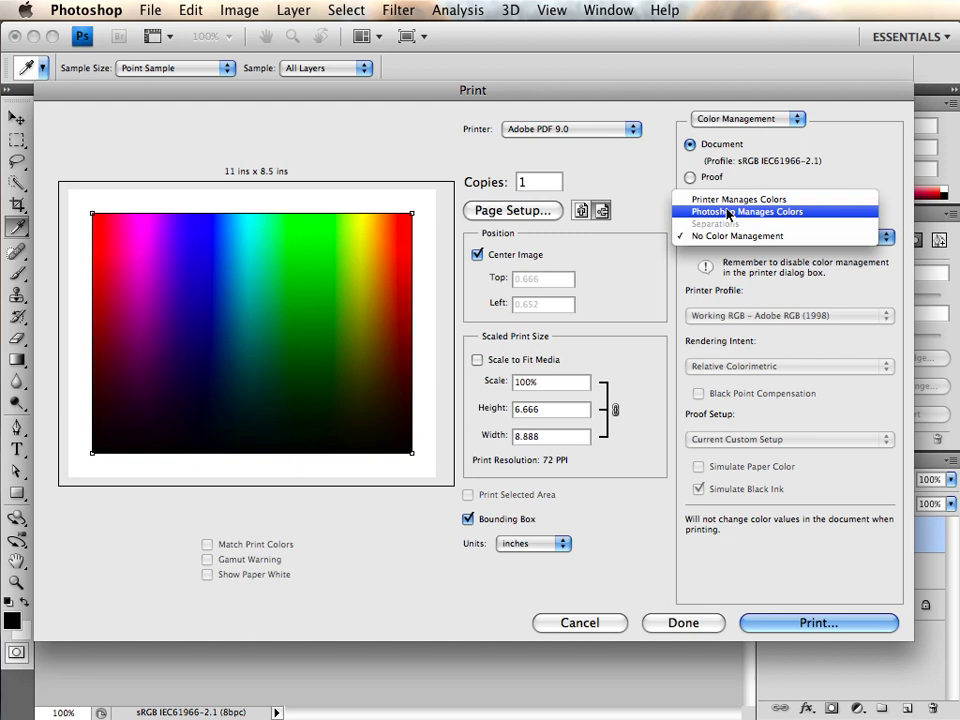
click(729, 212)
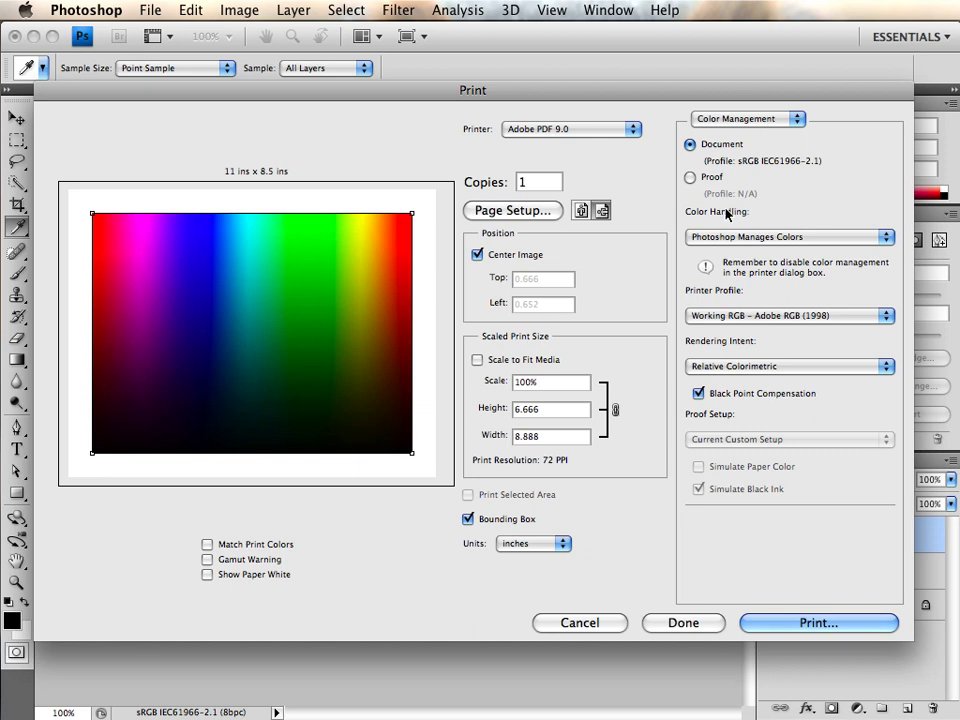
click(724, 238)
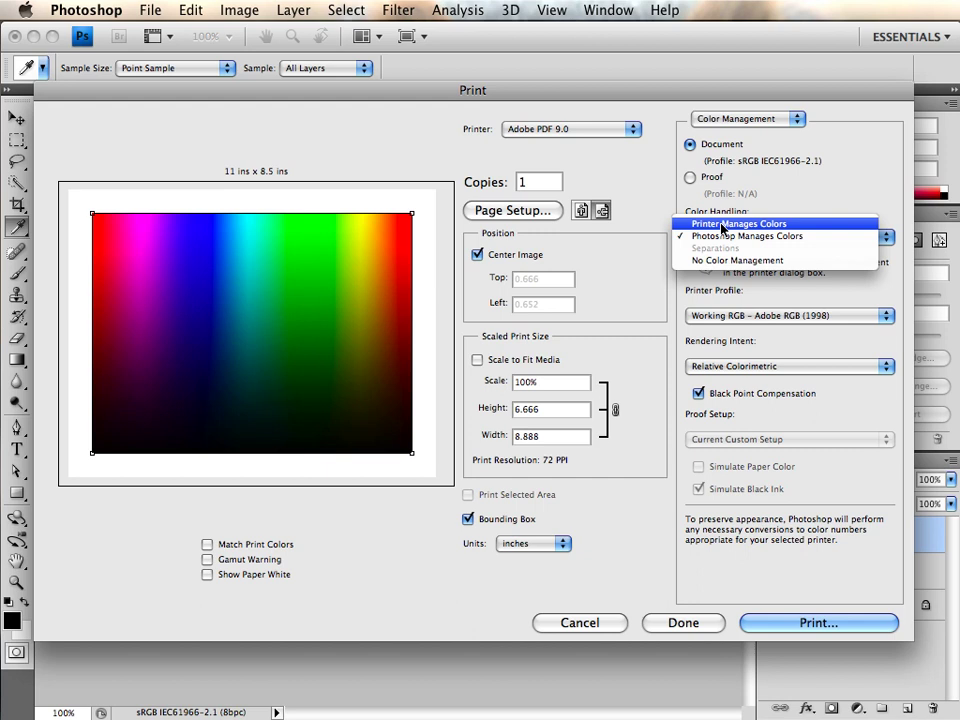
click(722, 228)
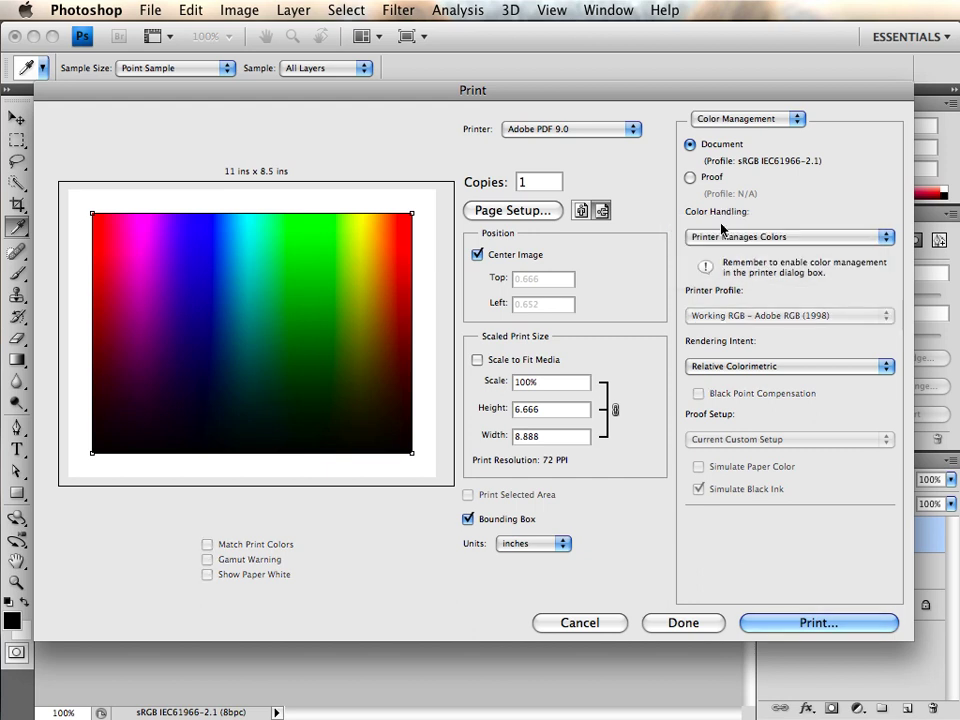